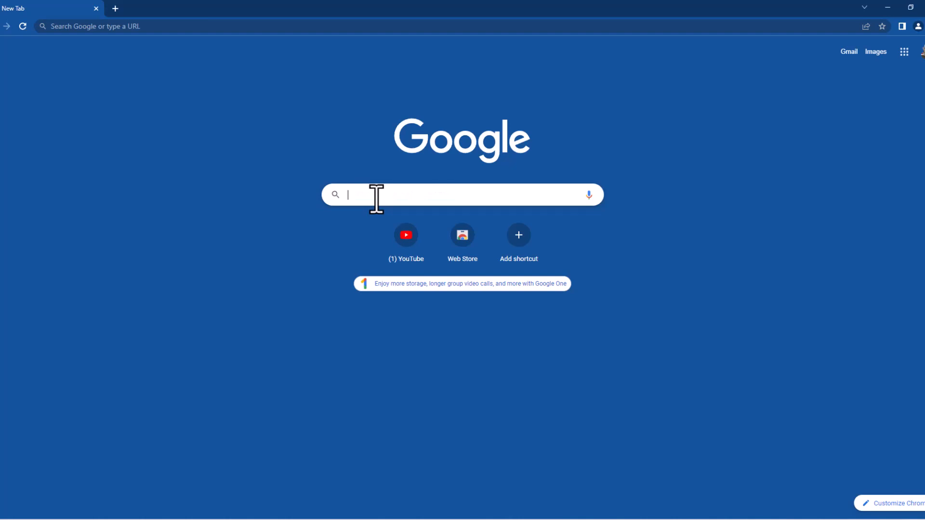
Search Google for 'federal tax id number' and open the IRS 'Employer ID Numbers' result
type("ederal")
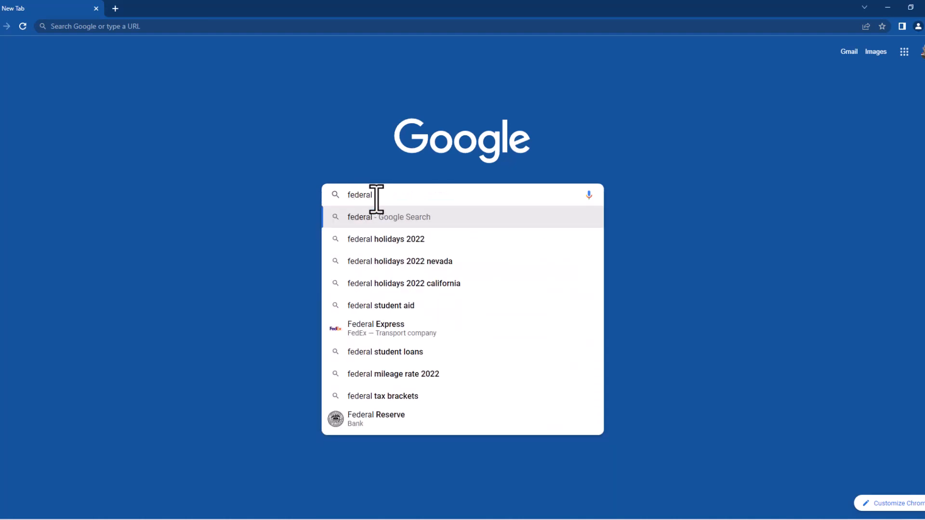
type(" tax id")
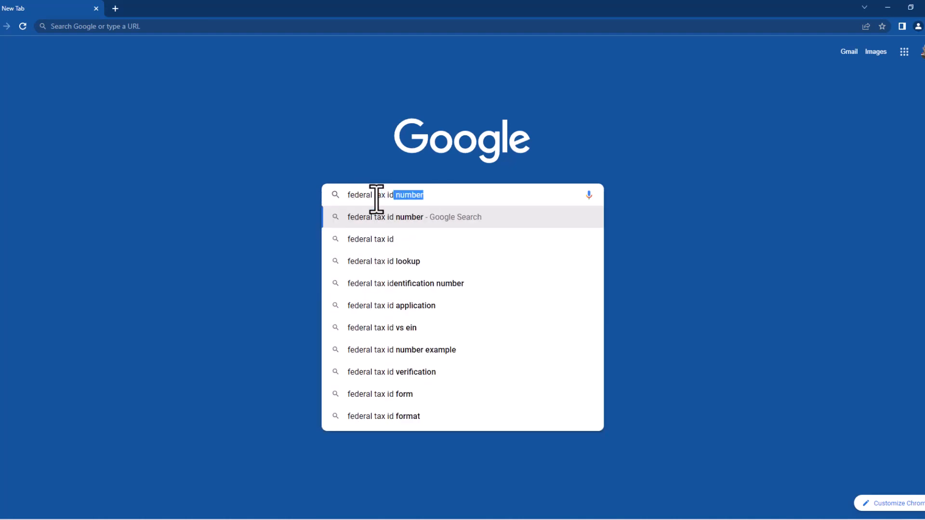
key("Return")
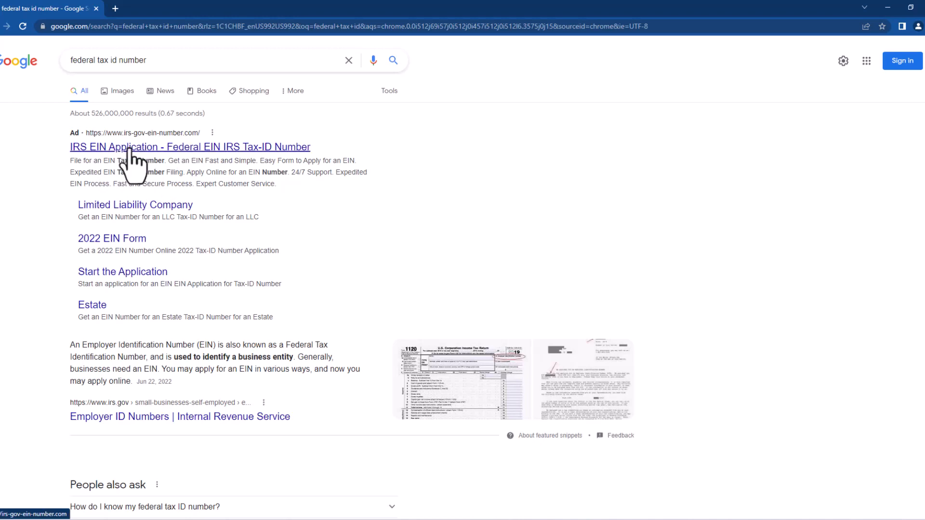
scroll(131, 170, "down", 3)
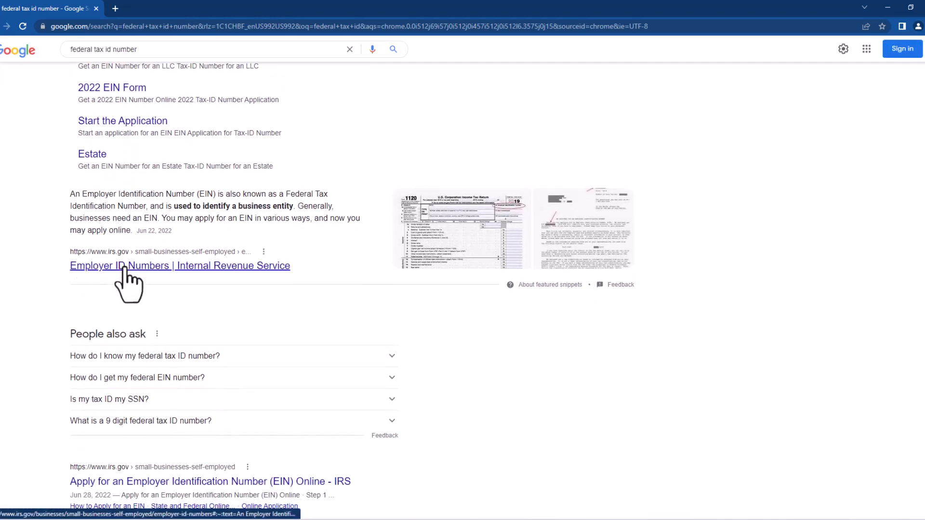
scroll(130, 289, "down", 4)
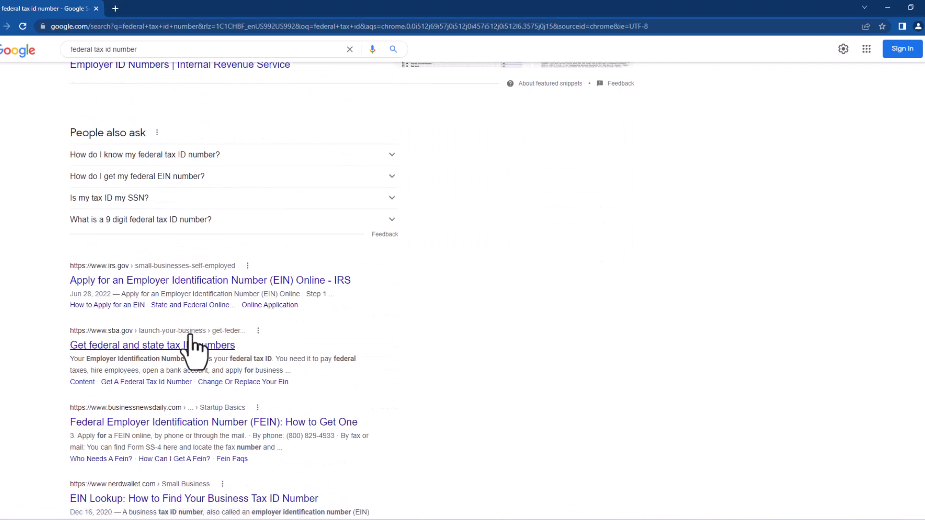
scroll(183, 357, "up", 3)
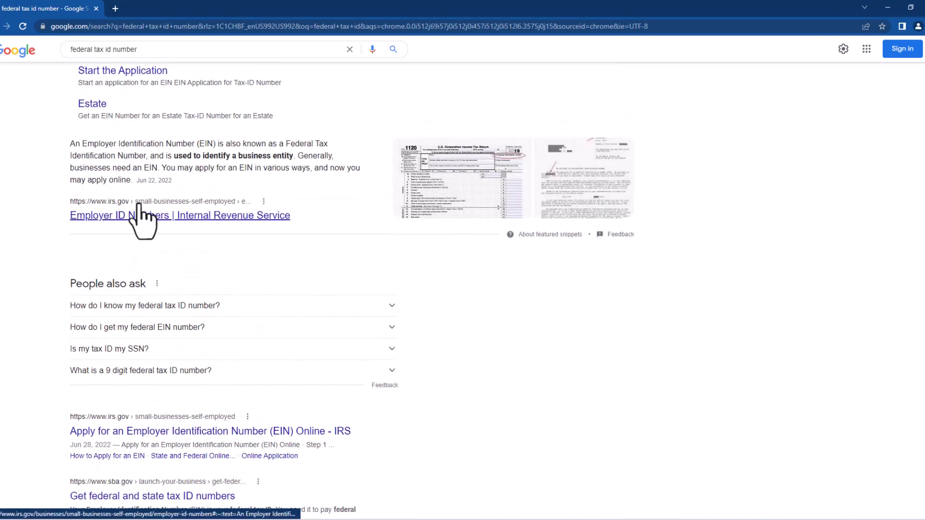
scroll(142, 294, "up", 1)
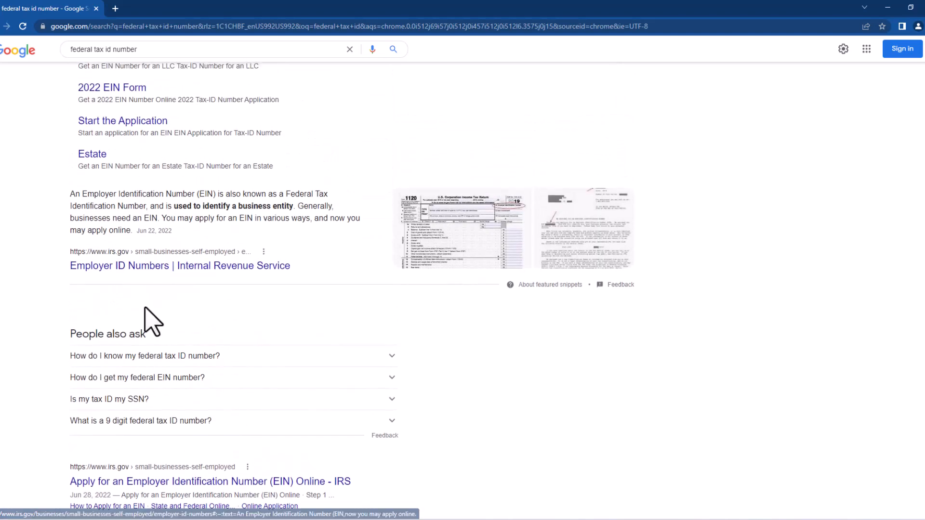
left_click(199, 266)
key("alt+Left")
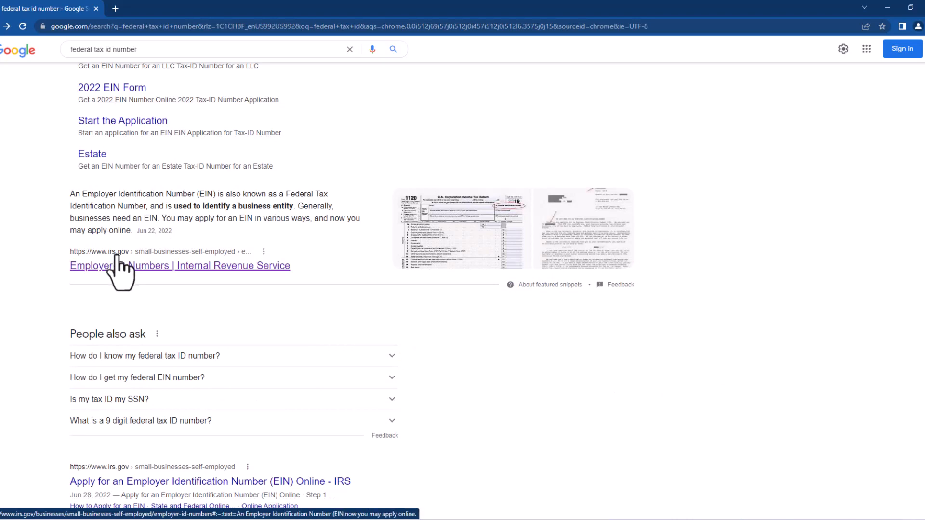
scroll(186, 232, "up", 3)
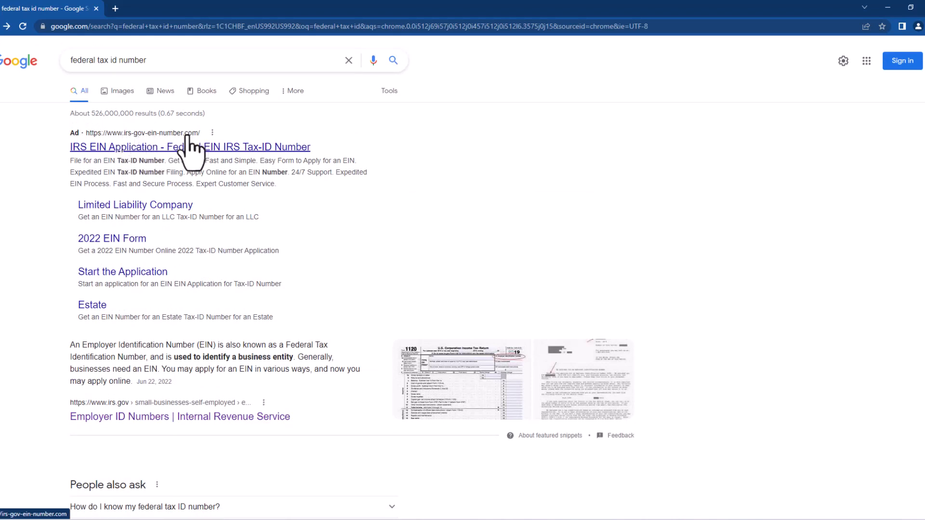
scroll(147, 270, "down", 4)
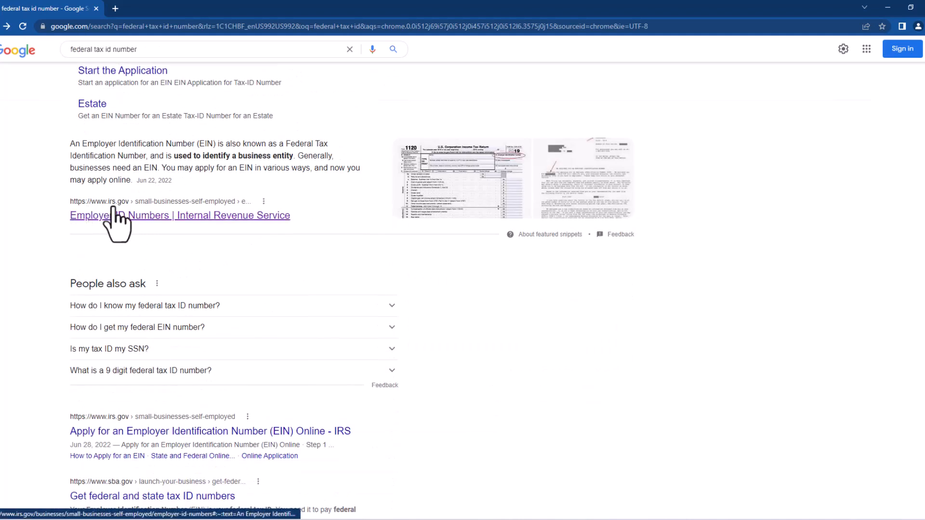
left_click(219, 220)
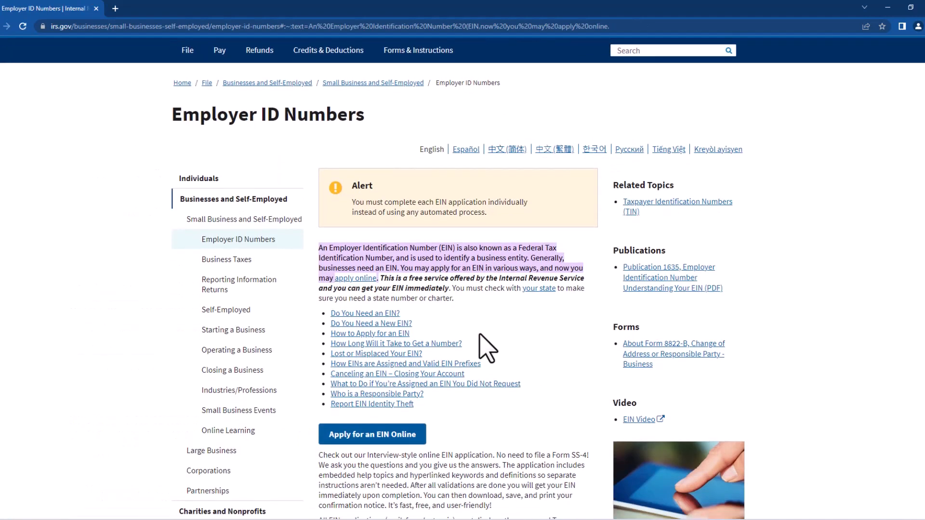
Go from the Employer ID Numbers page to the 'Apply for an EIN Online' page
left_click_drag(218, 118, 349, 130)
scroll(446, 261, "down", 2)
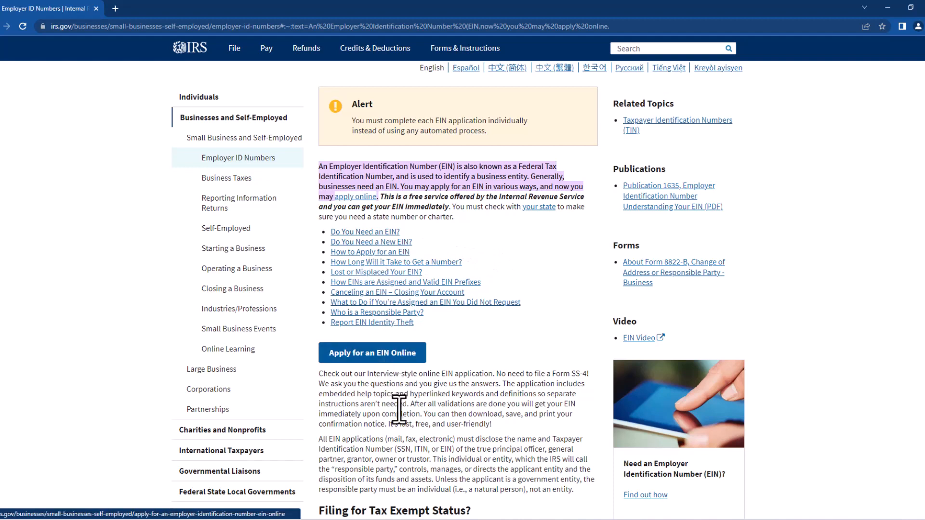
scroll(385, 356, "down", 1)
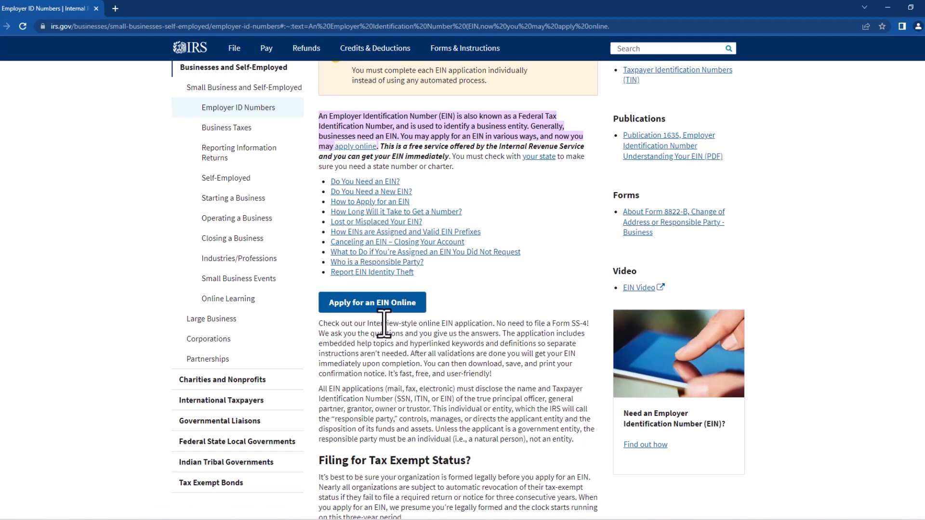
left_click(370, 310)
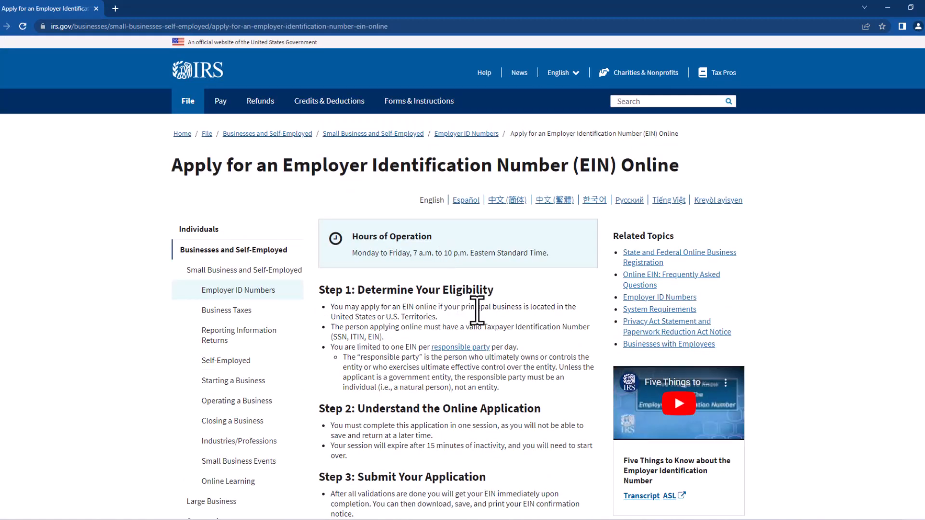
Review the application steps and choose 'Apply Online Now' to launch the EIN Assistant
scroll(394, 256, "down", 1)
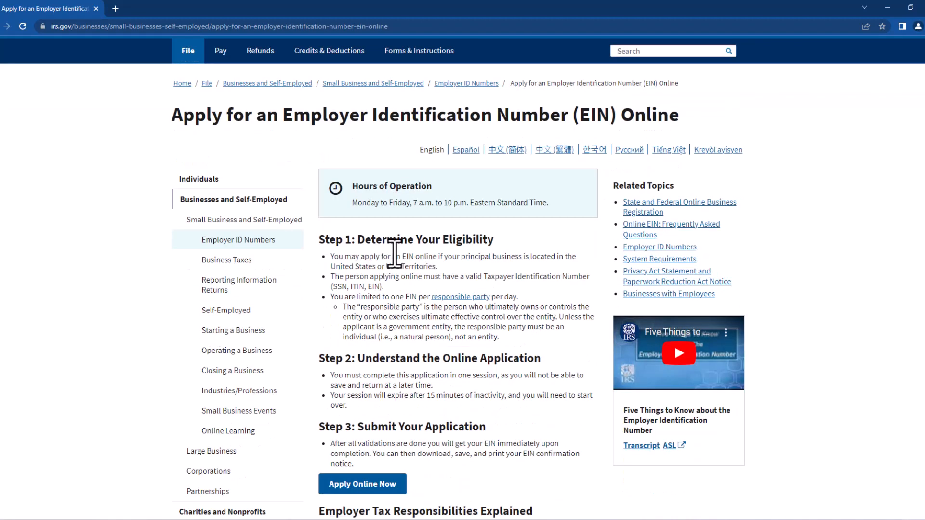
scroll(394, 255, "down", 1)
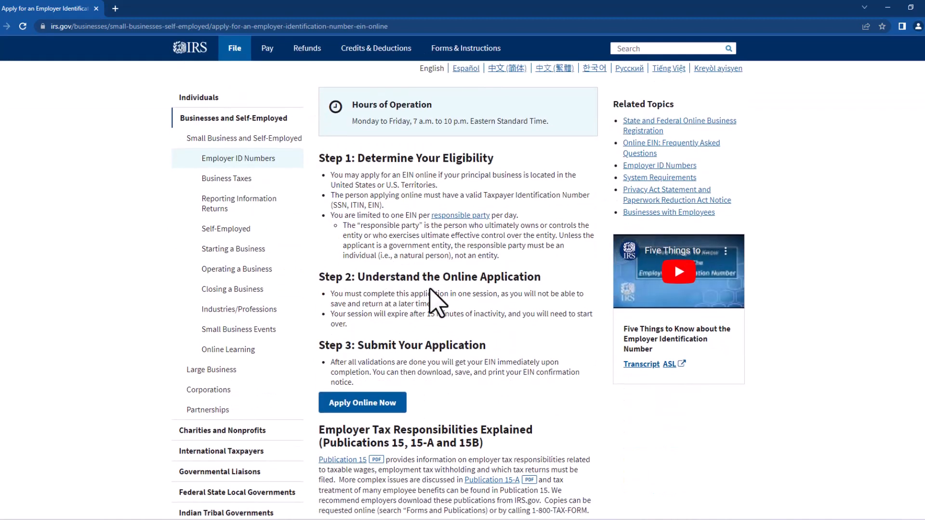
scroll(433, 303, "down", 1)
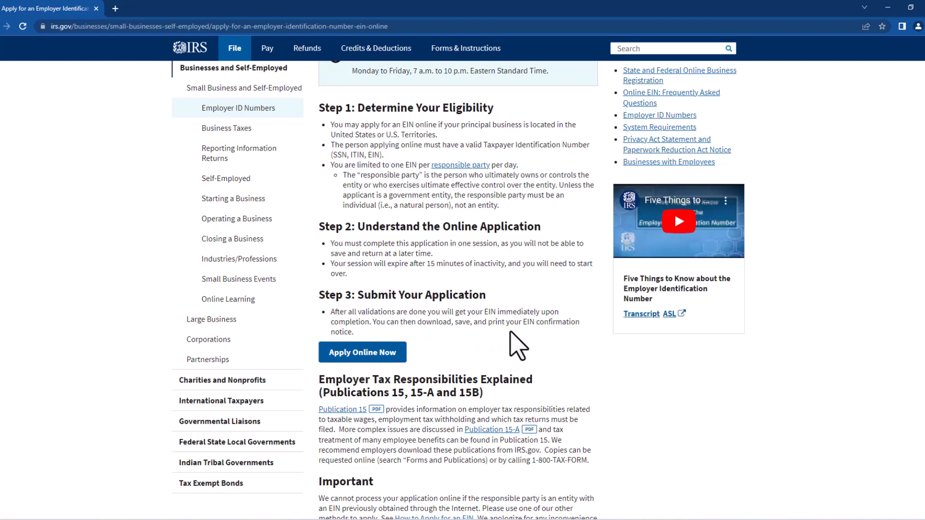
scroll(463, 279, "down", 3)
scroll(426, 251, "up", 4)
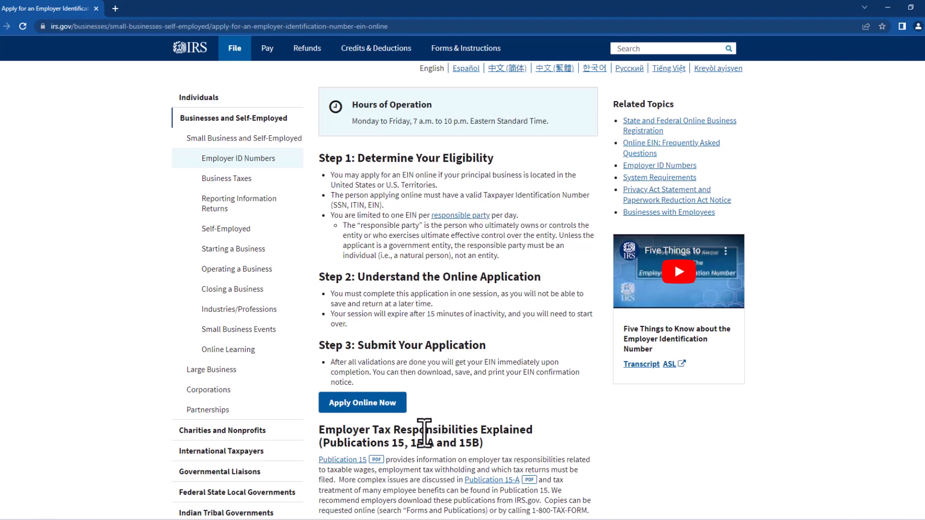
left_click(366, 404)
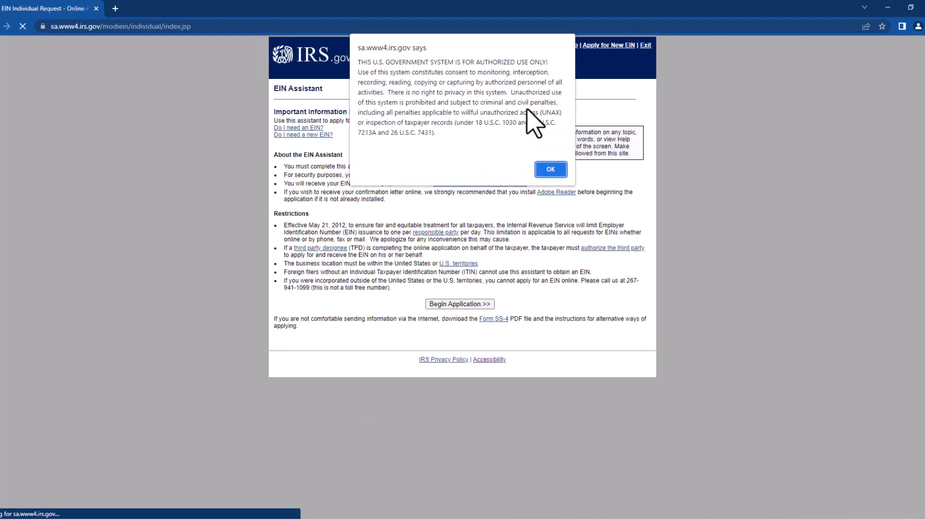
Dismiss the authorized-use security notice and begin the EIN application
left_click(550, 170)
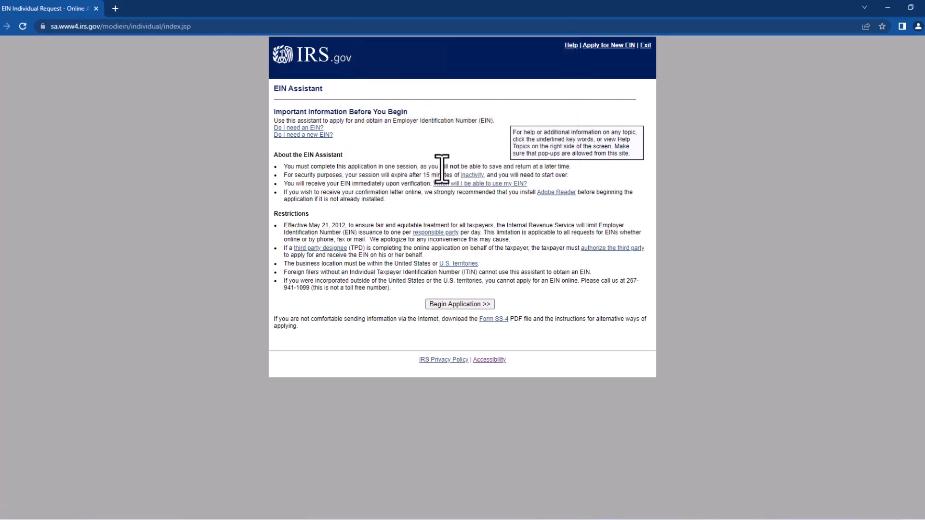
left_click_drag(397, 175, 458, 175)
left_click(455, 306)
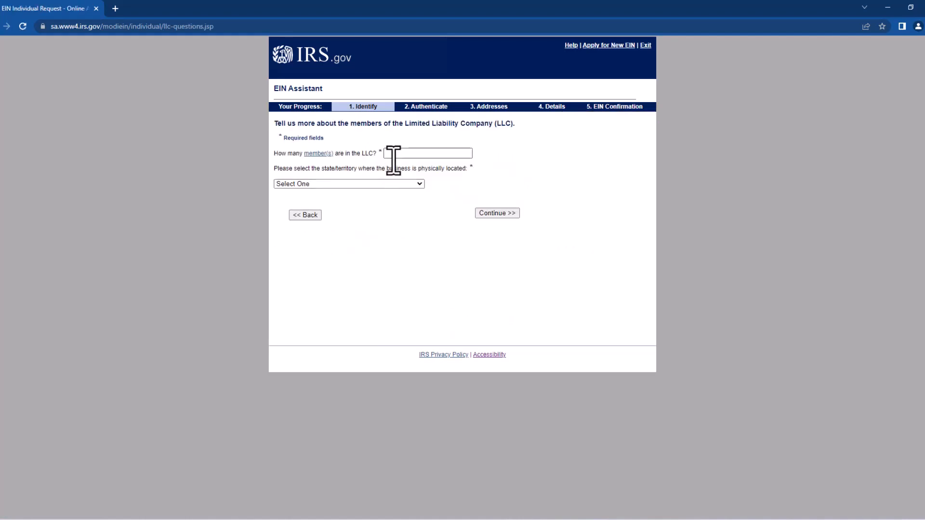
Enter 1 as the number of LLC members and choose NEVADA (NV) as the state
left_click(401, 153)
type("1")
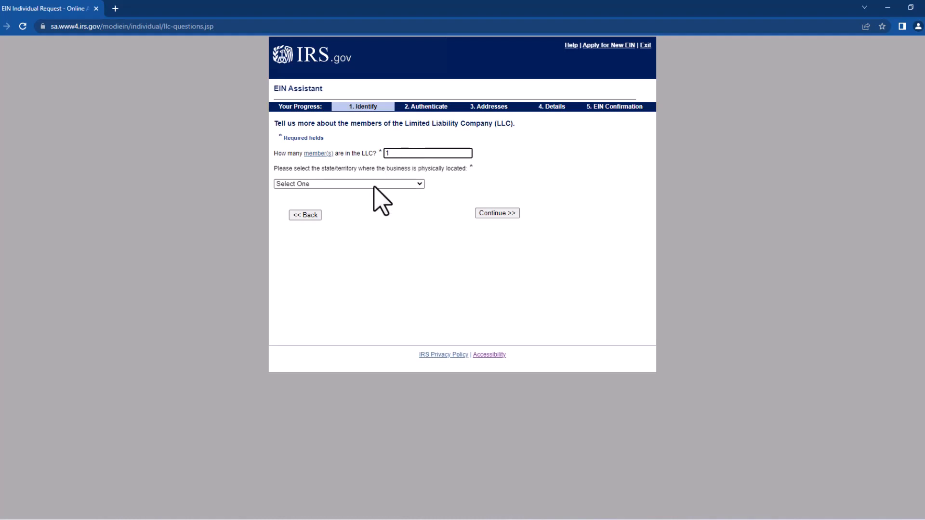
left_click(375, 184)
scroll(411, 216, "down", 5)
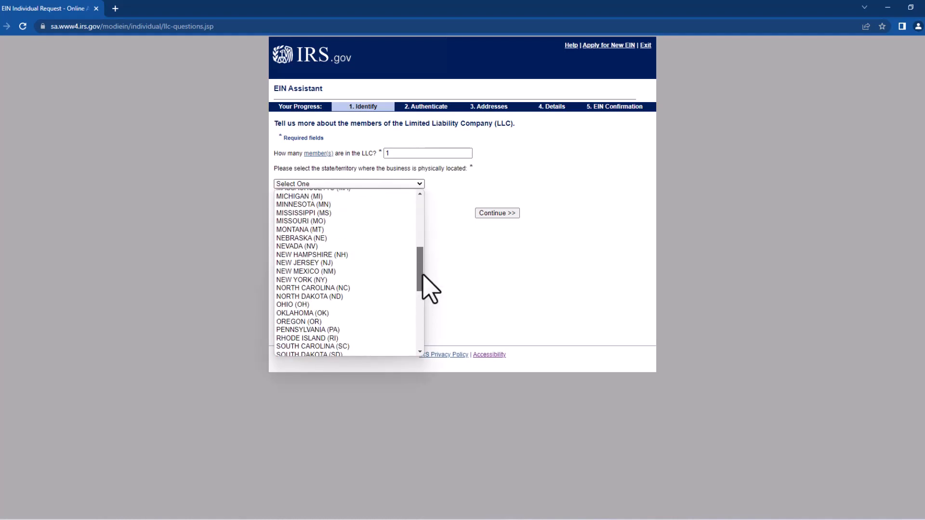
left_click(359, 246)
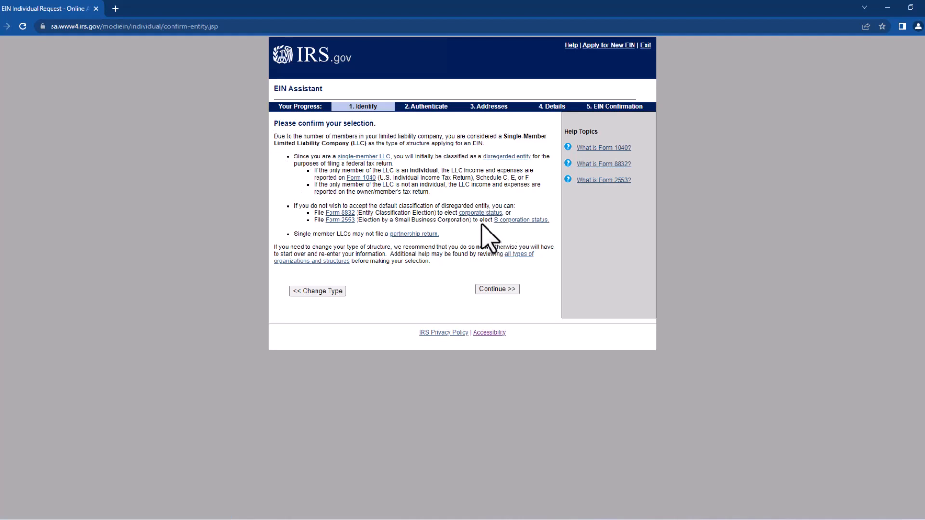
Review the disregarded-entity, S corporation and Form 8832 election notes, then continue
left_click_drag(441, 217, 483, 217)
left_click_drag(303, 235, 368, 237)
left_click(467, 239)
left_click_drag(474, 221, 498, 220)
left_click(488, 230)
left_click_drag(302, 206, 546, 222)
left_click(477, 241)
left_click(296, 243)
left_click_drag(307, 234, 378, 235)
left_click(382, 255)
left_click_drag(442, 235, 364, 239)
left_click(364, 239)
left_click_drag(313, 214, 516, 216)
left_click(448, 240)
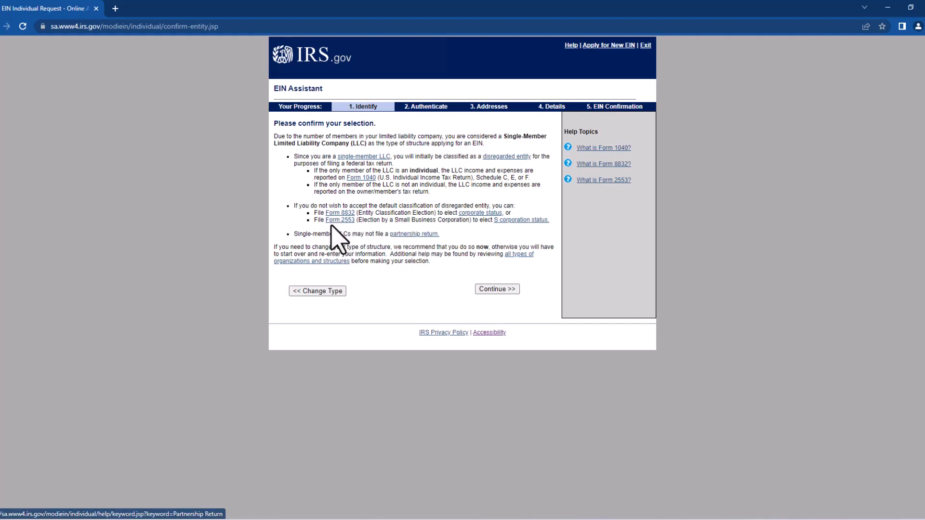
left_click_drag(516, 206, 523, 225)
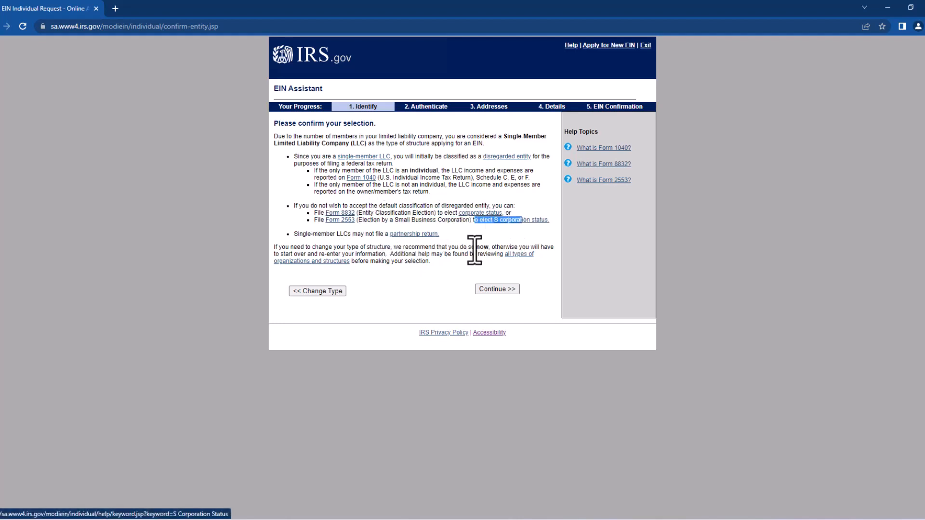
left_click(471, 251)
left_click_drag(302, 236, 367, 238)
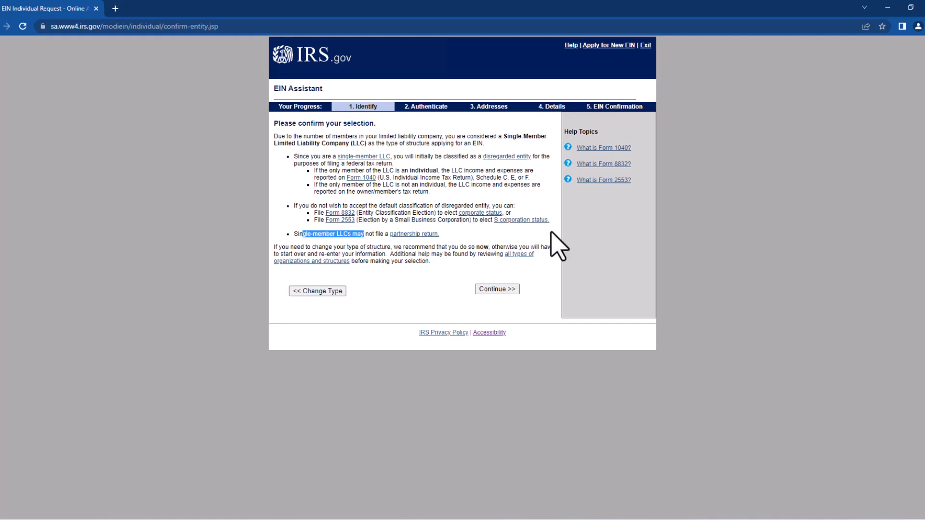
left_click(504, 256)
left_click(497, 289)
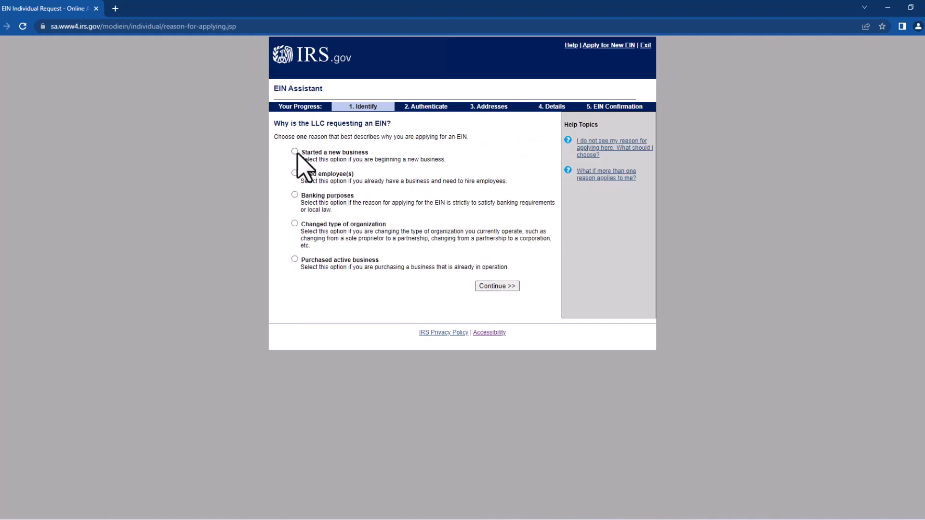
Enter the responsible party's first name, last name and SSN, marked as an LLC owner
left_click(501, 287)
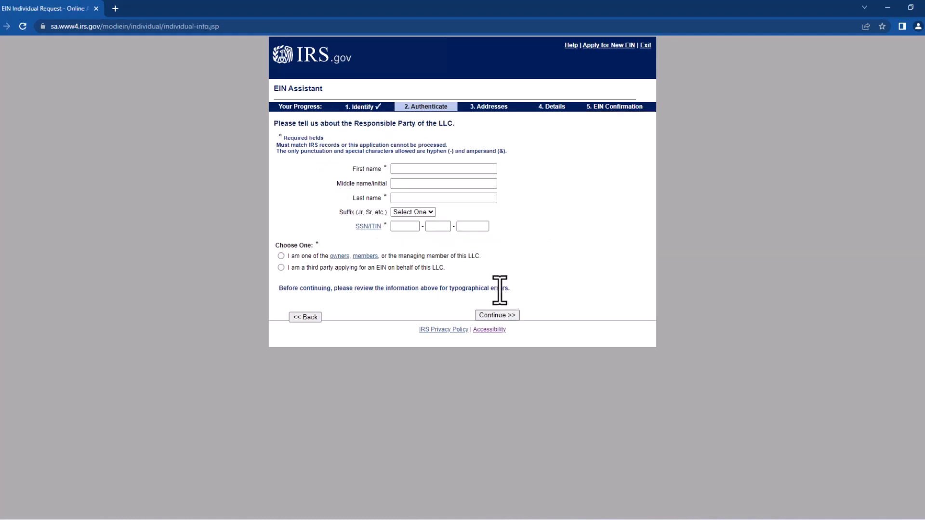
left_click(407, 170)
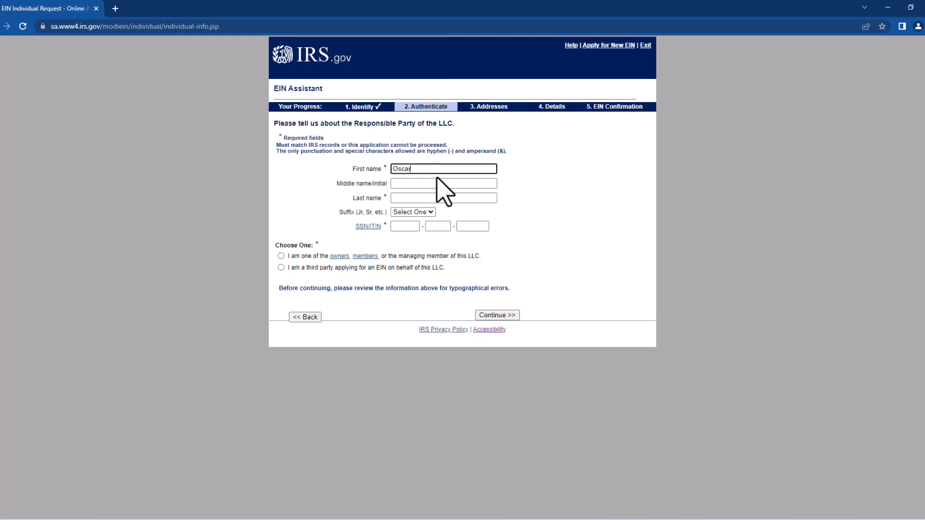
key("Tab")
key("Tab")
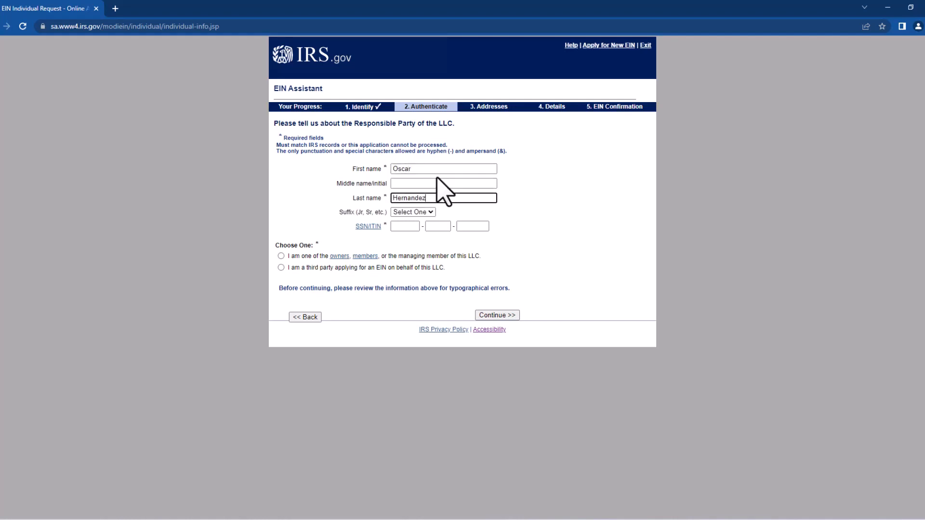
key("Tab")
key("Tab")
key("Tab")
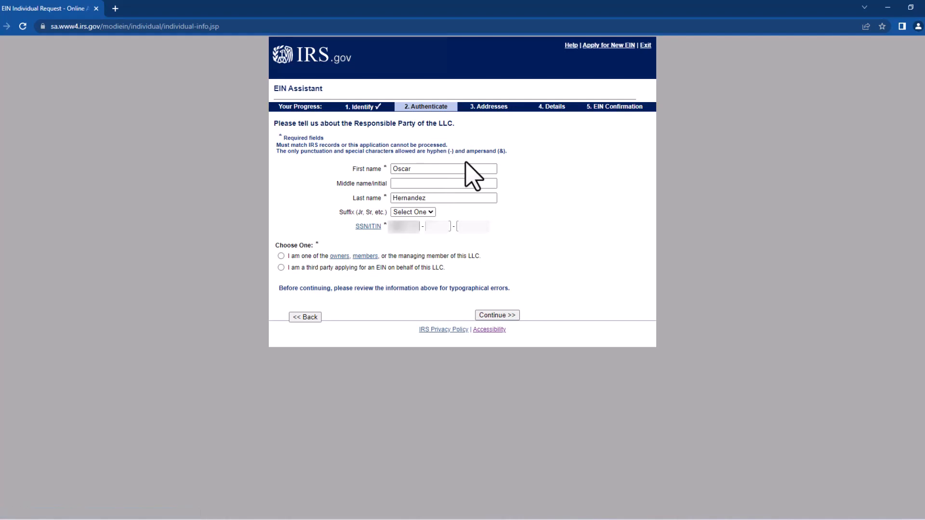
key("Tab")
key("Tab")
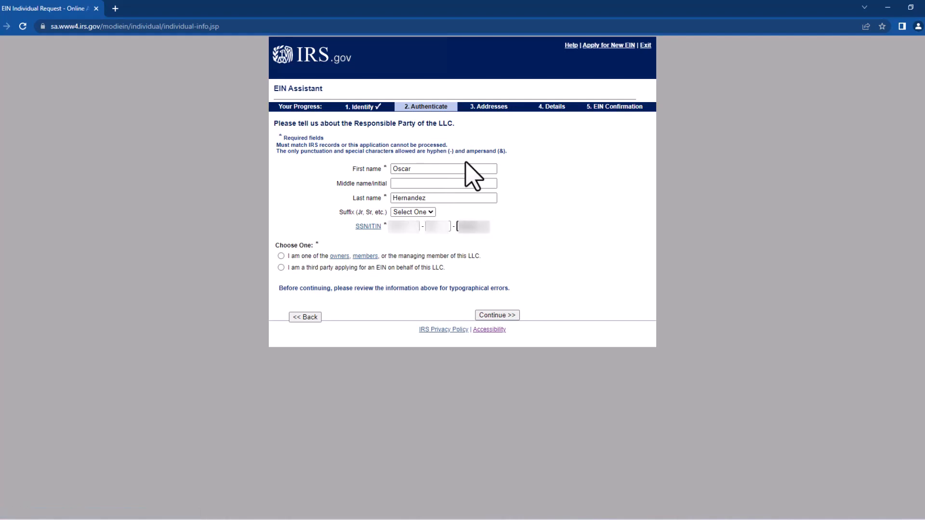
left_click(281, 256)
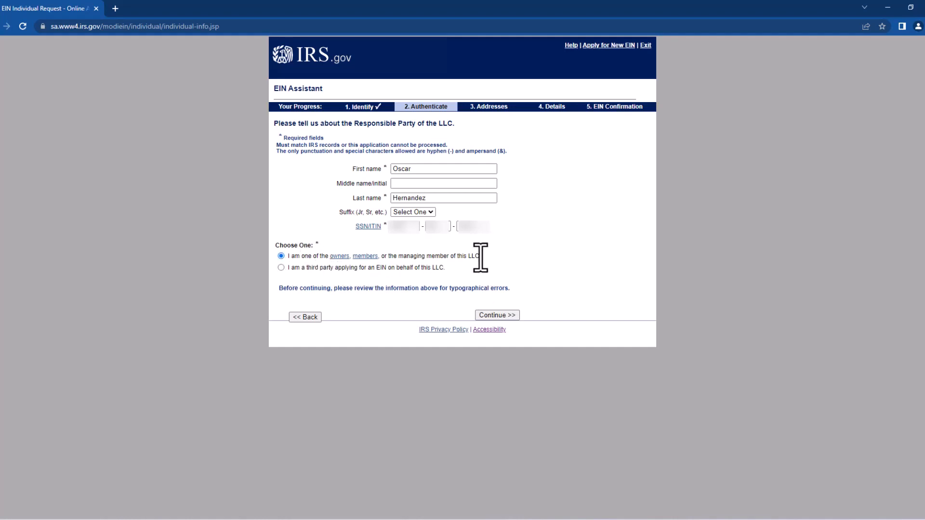
left_click(501, 316)
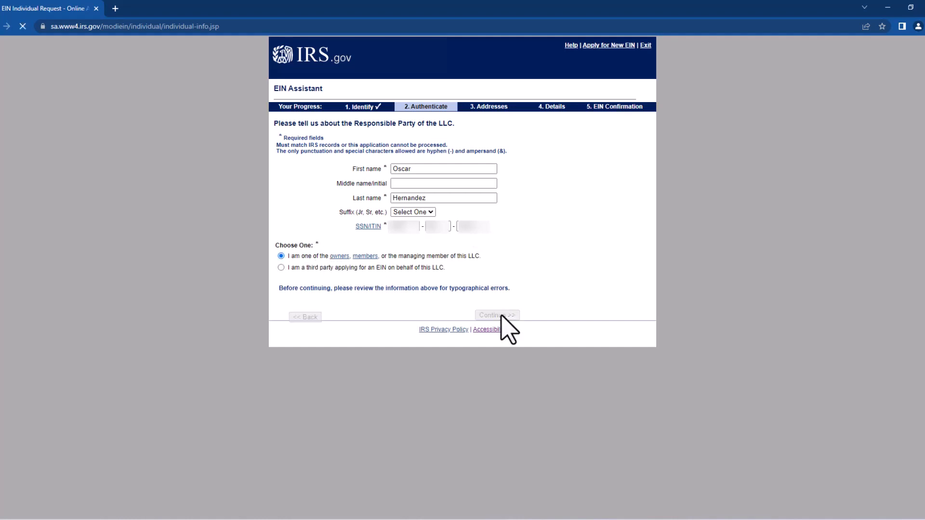
Enter the LLC's street address, city, NEVADA (NV) state and ZIP code
left_click(389, 175)
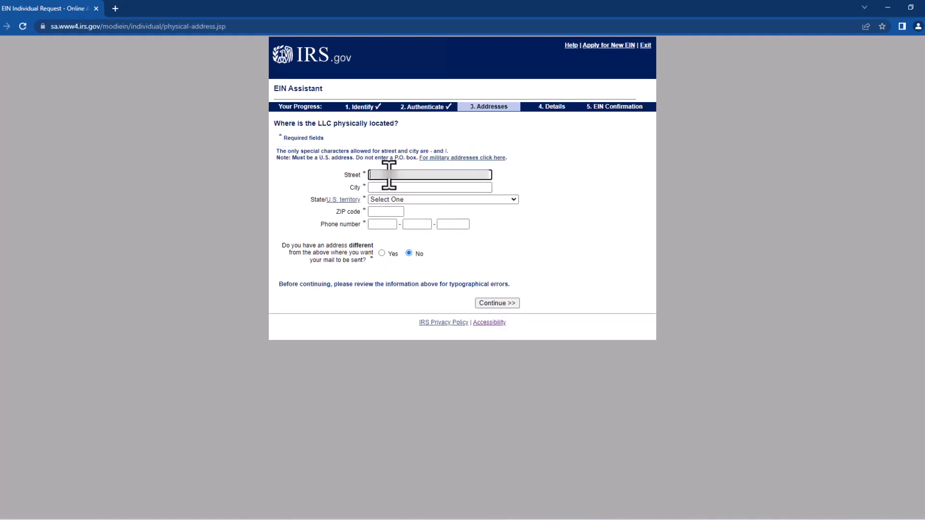
type("4...")
key("Tab")
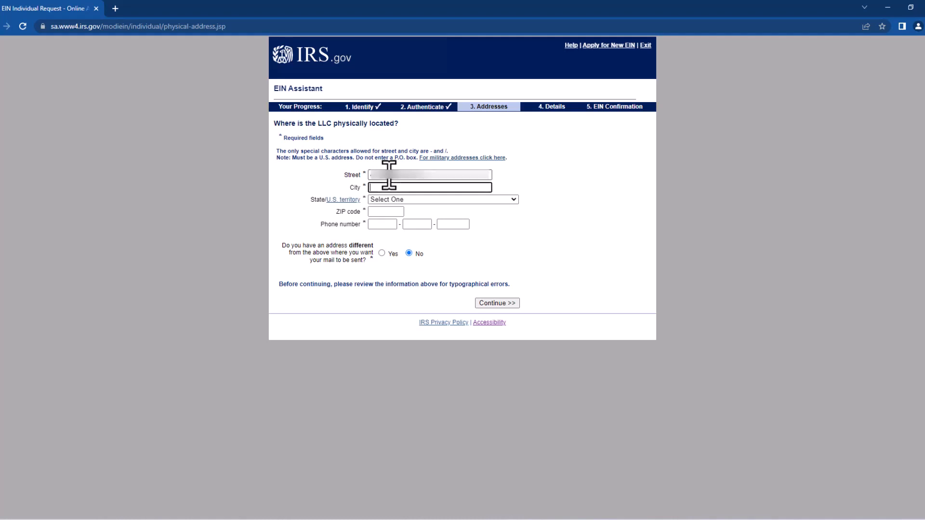
type("N Las Vegas")
left_click(422, 199)
left_click_drag(514, 229, 507, 273)
left_click(417, 282)
left_click(386, 212)
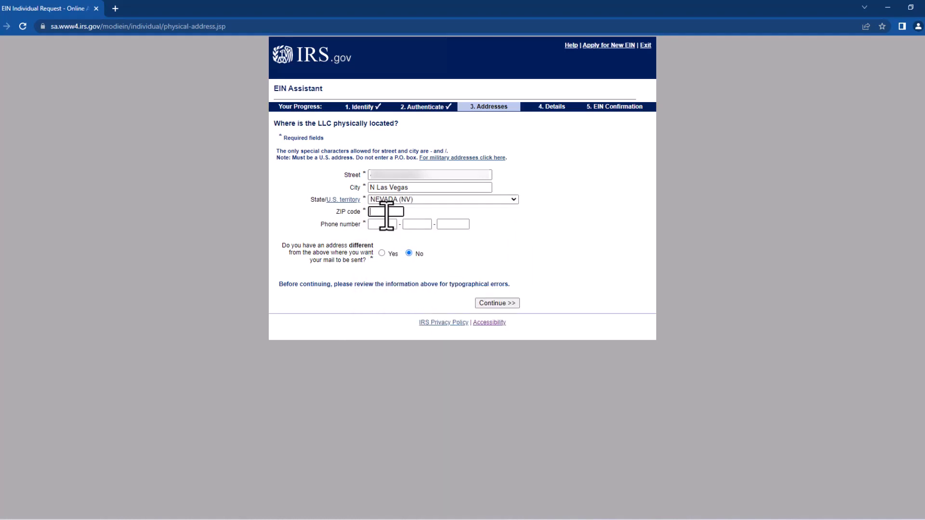
type("89031")
Fill in the business phone number and submit the physical address details
key("Tab")
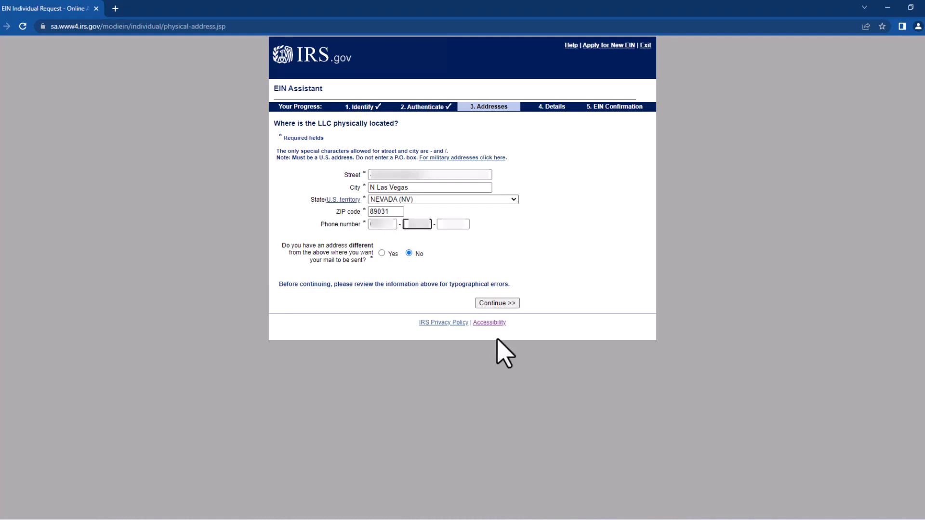
key("Tab")
type("7")
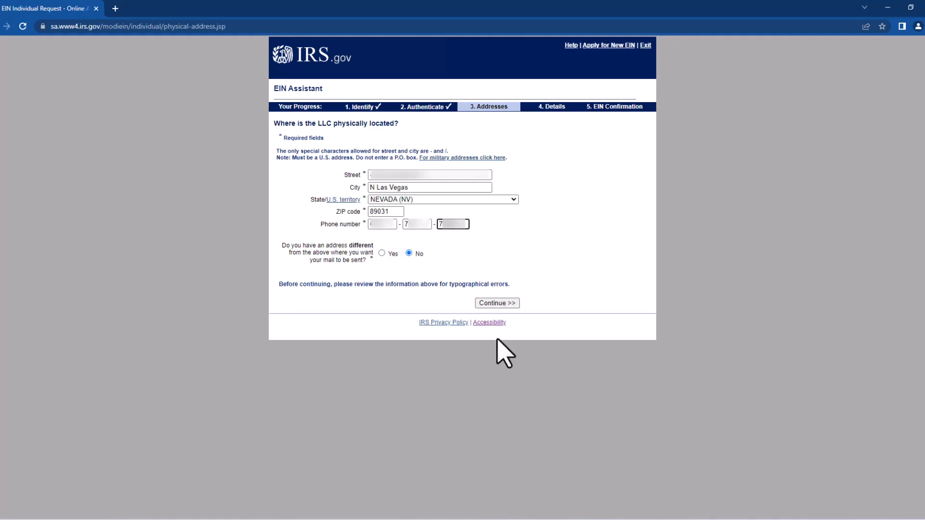
left_click(386, 224)
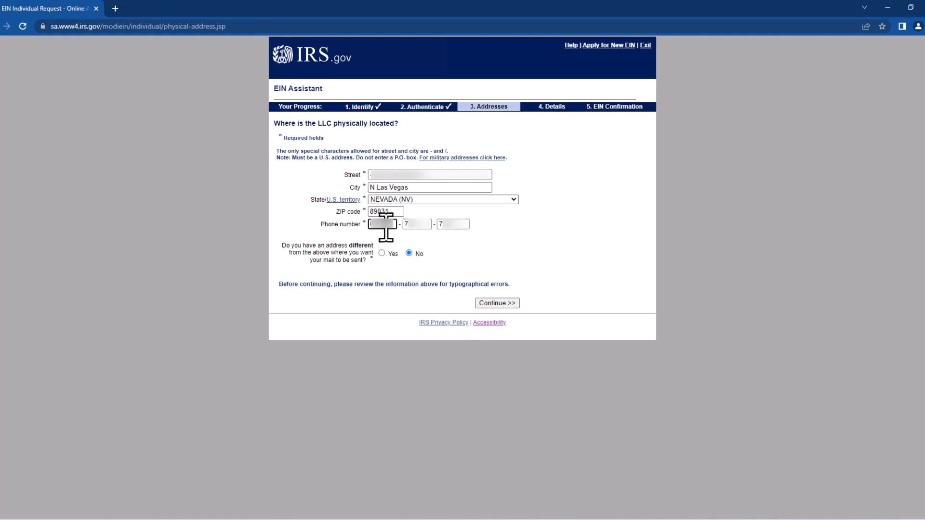
key("Tab")
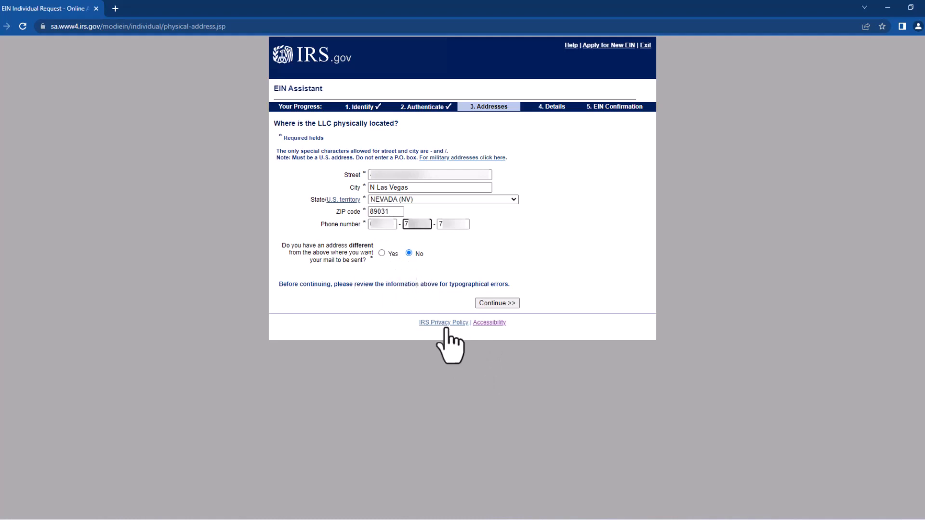
left_click(484, 305)
double_click(399, 157)
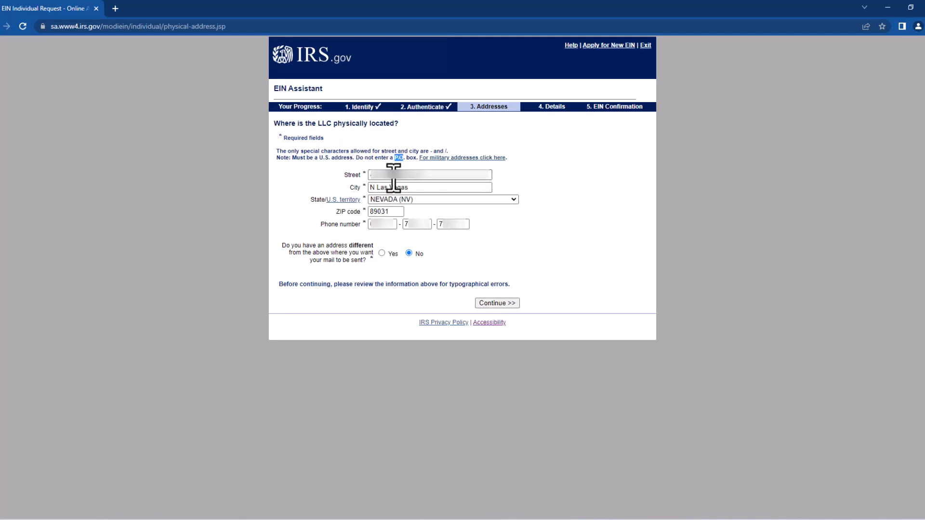
left_click(389, 176)
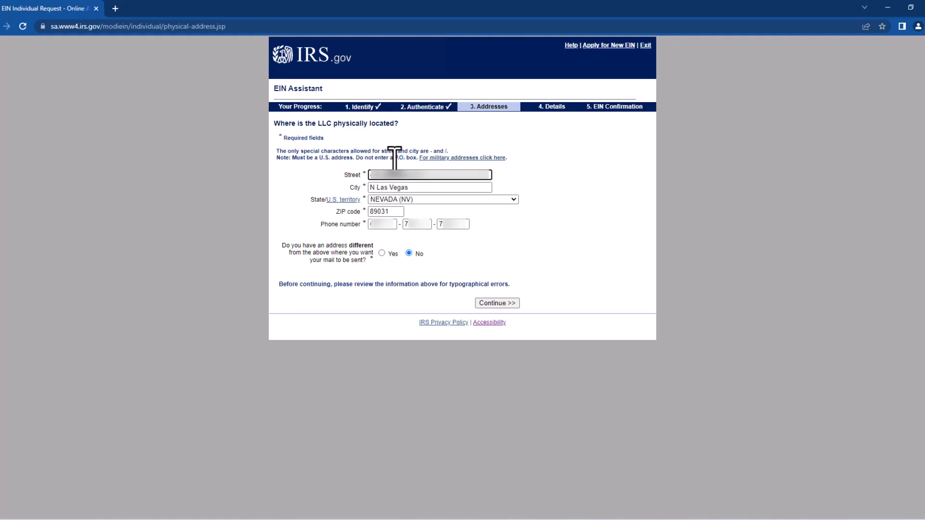
left_click_drag(394, 158, 407, 158)
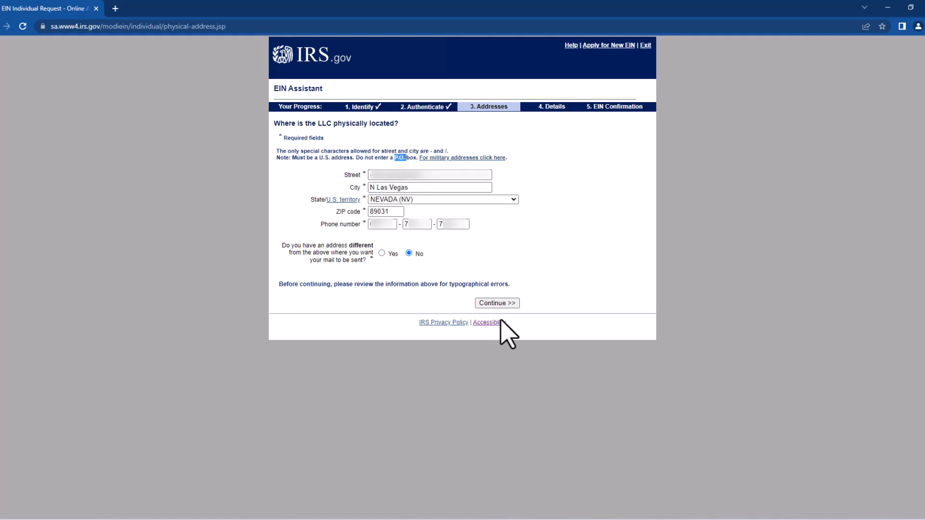
left_click(503, 305)
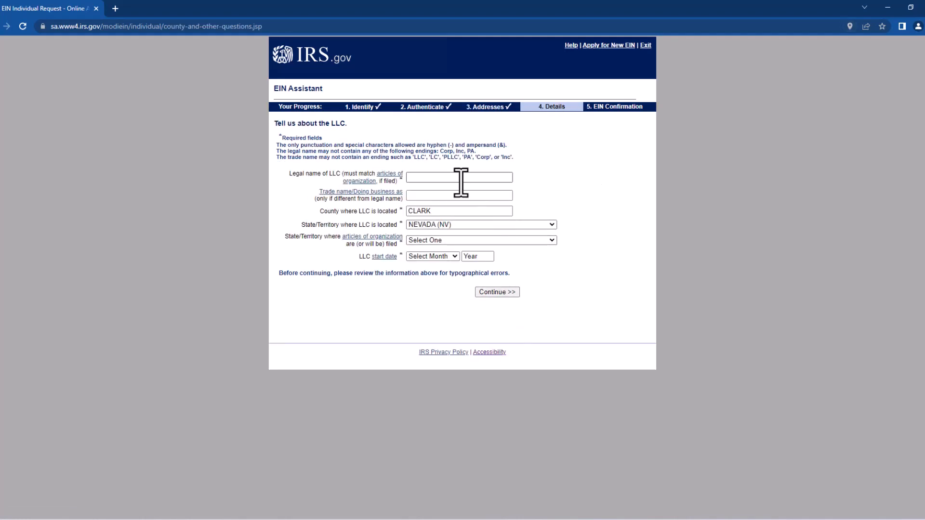
Enter the LLC's legal name and pick NEVADA (NV) as the articles-of-organization state
left_click(460, 178)
type("Oscar")
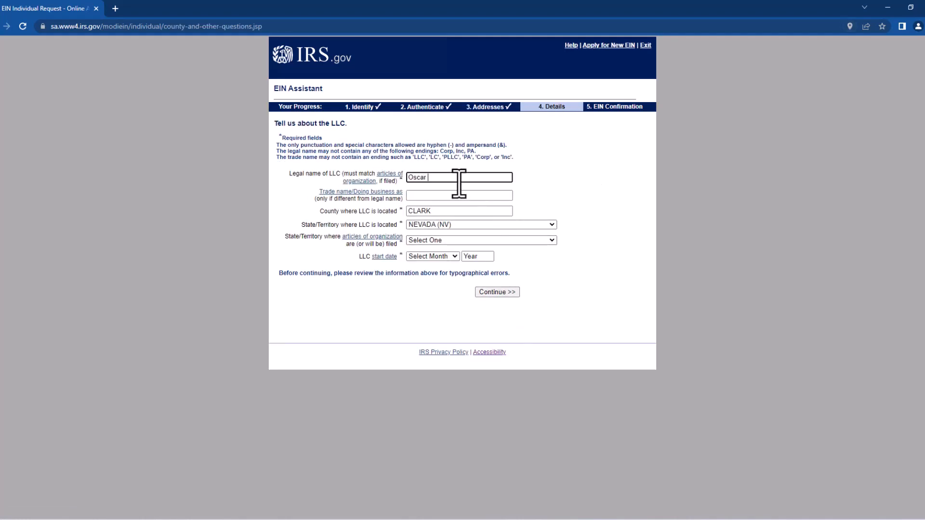
type(" Trucking Company LLC")
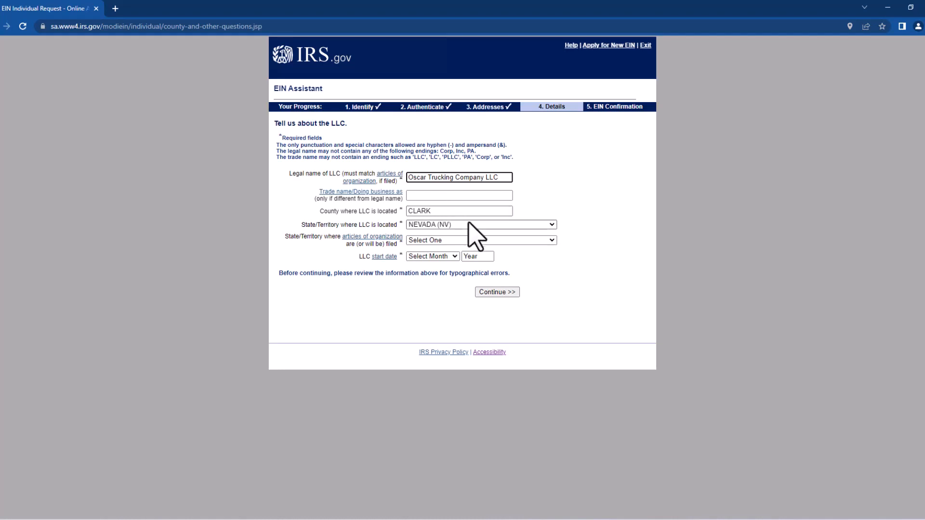
left_click(461, 240)
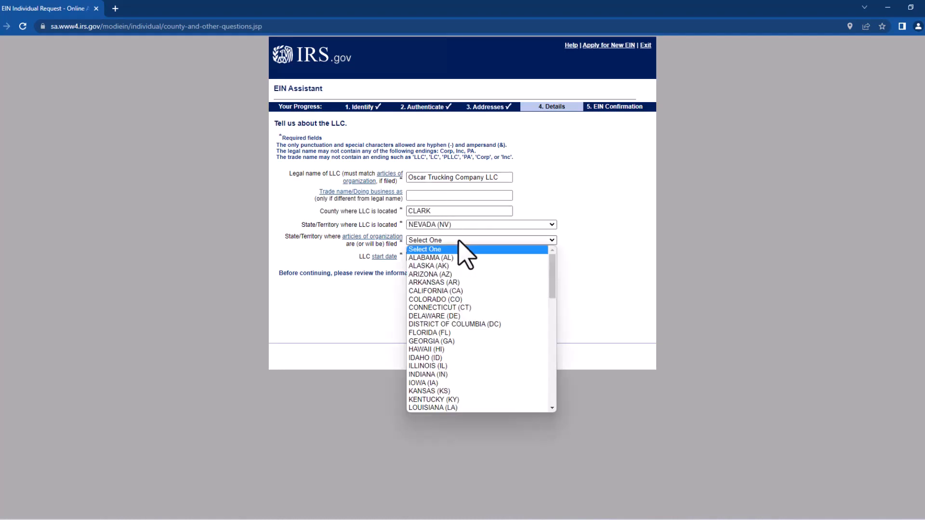
left_click(544, 240)
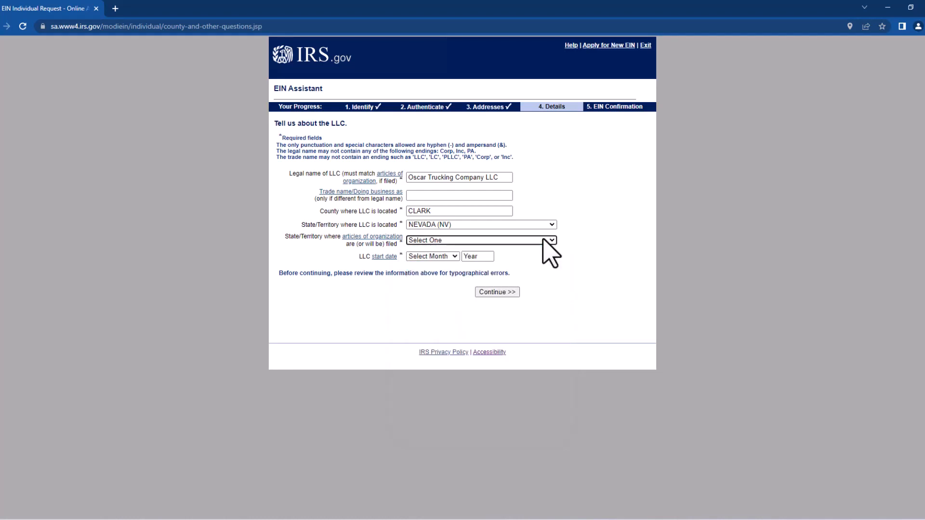
left_click(544, 240)
left_click_drag(555, 285, 552, 325)
left_click(457, 338)
Set the business start date to AUGUST 2022 and submit the LLC details
left_click(440, 257)
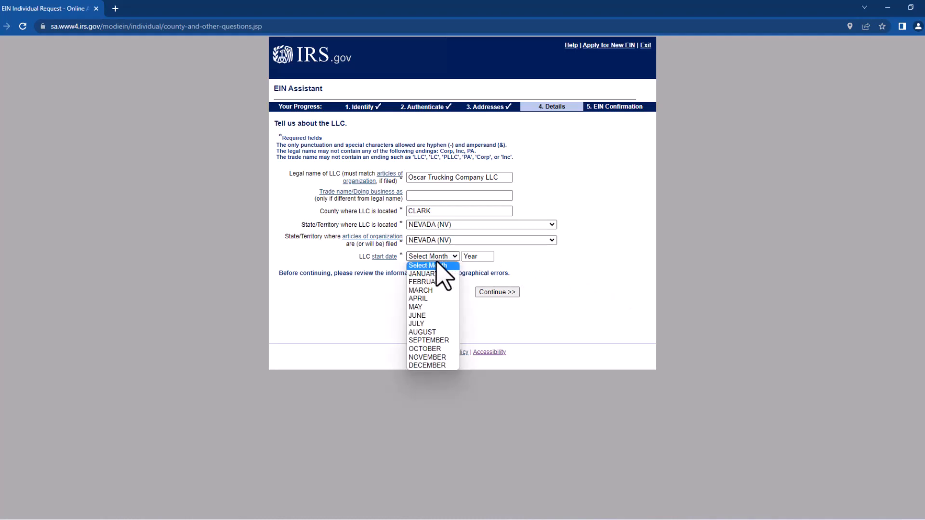
left_click(435, 333)
left_click(480, 256)
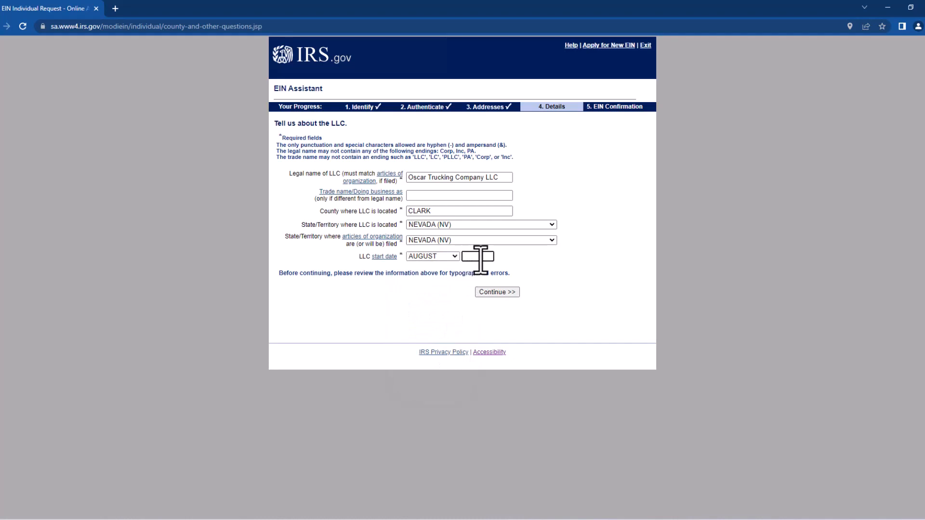
type("2022")
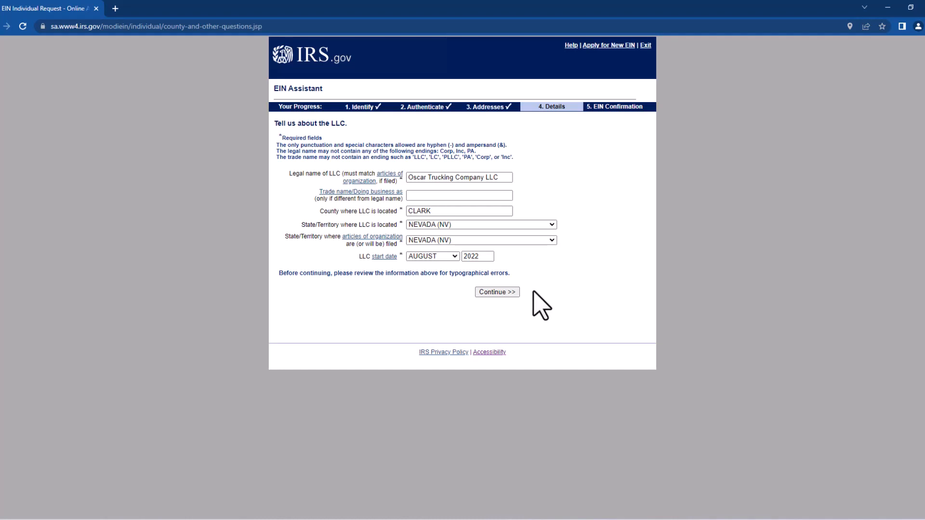
left_click(497, 292)
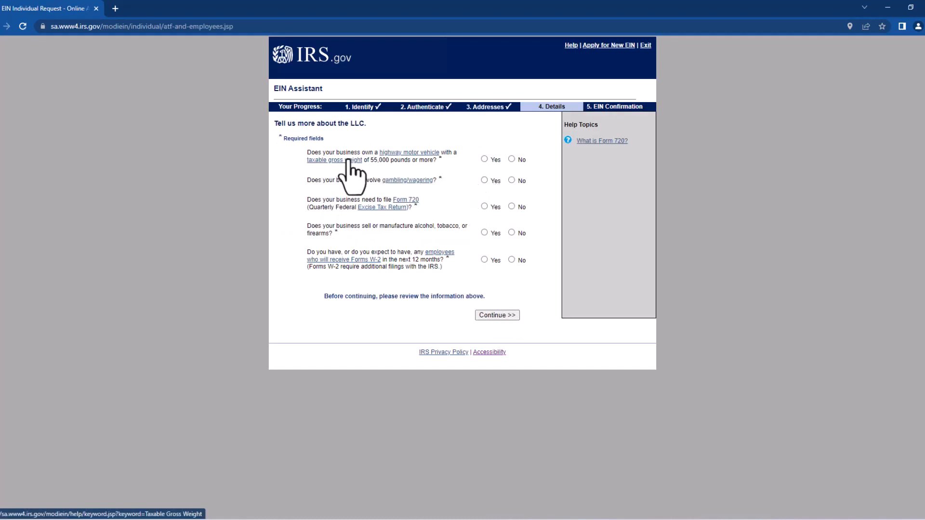
Answer Yes for the 55,000-pound highway vehicle; No for gambling, Form 720, alcohol/tobacco/firearms, W-2 employees
left_click(484, 159)
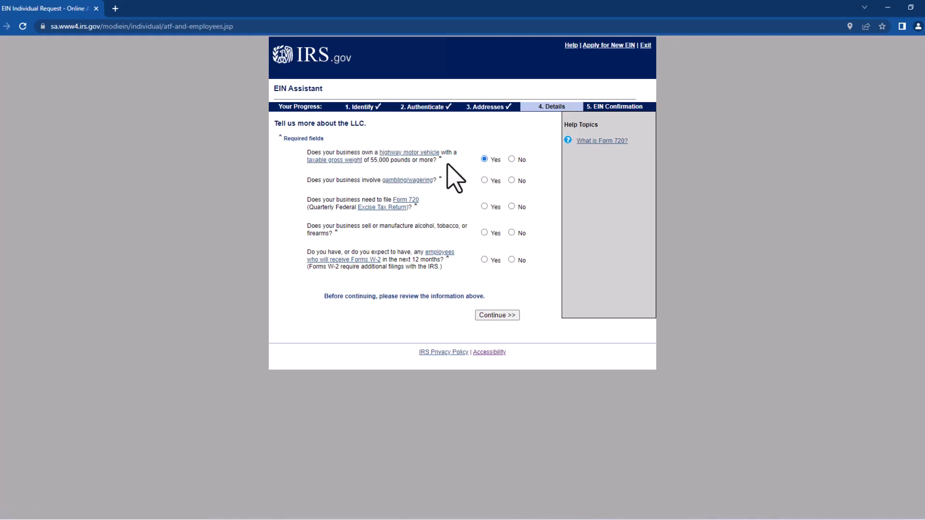
left_click_drag(447, 164, 309, 153)
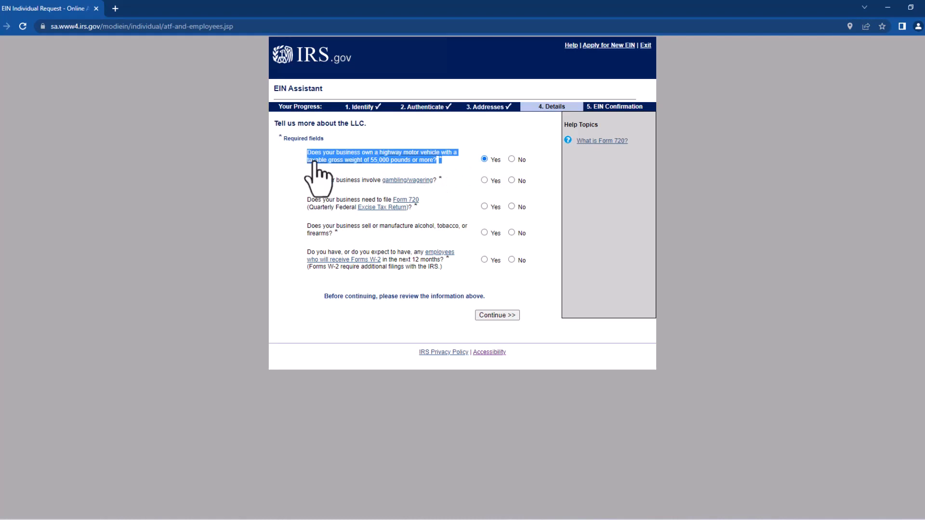
left_click(458, 178)
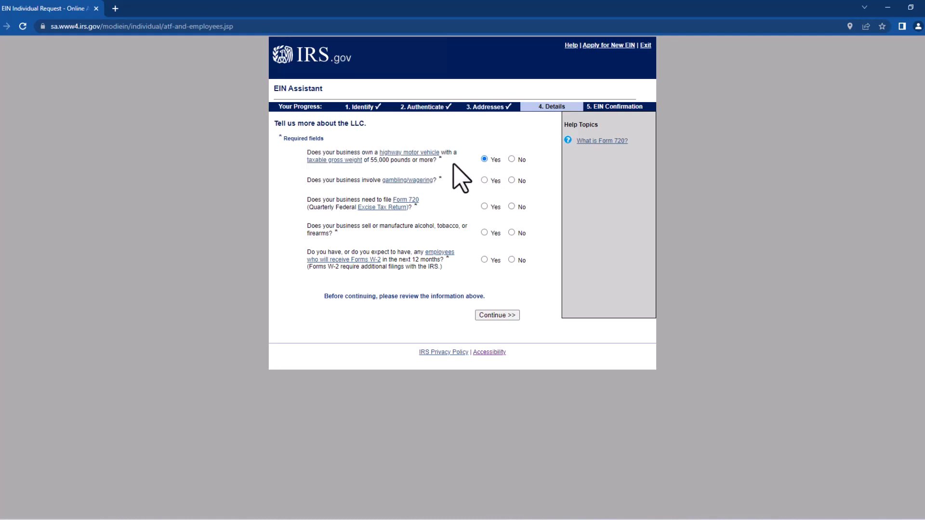
left_click_drag(448, 164, 304, 151)
left_click(499, 176)
left_click_drag(371, 161, 397, 161)
left_click(511, 181)
left_click(512, 208)
left_click(512, 233)
left_click(512, 260)
left_click(504, 316)
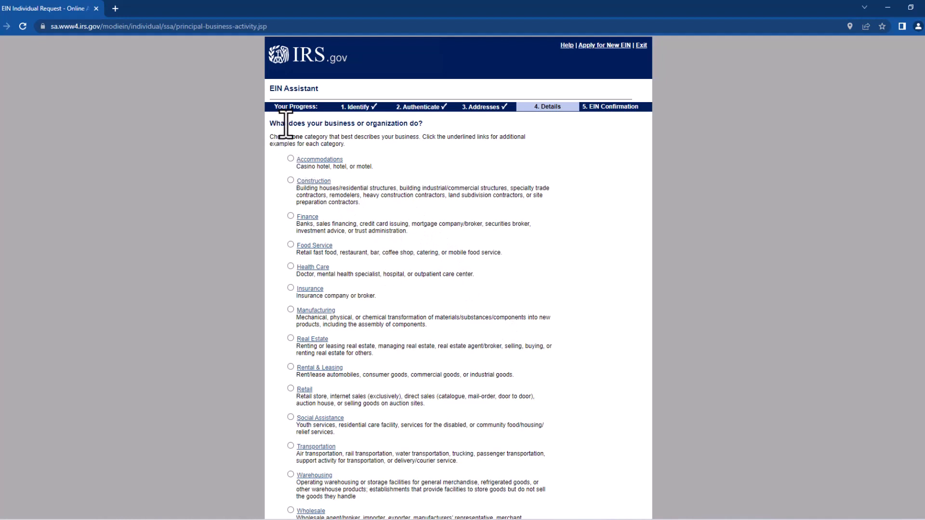
Choose Transportation as the business activity and submit it
left_click_drag(277, 124, 436, 130)
scroll(414, 174, "down", 2)
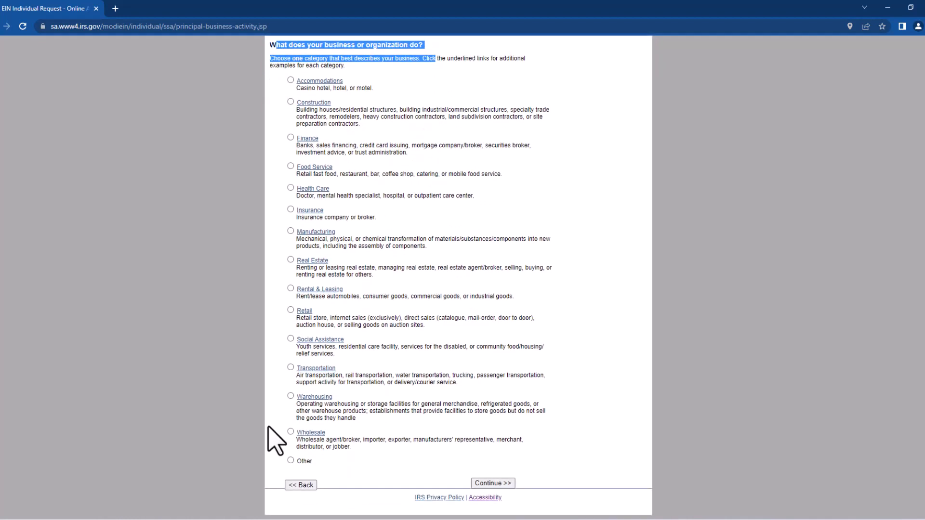
left_click(285, 424)
left_click(291, 367)
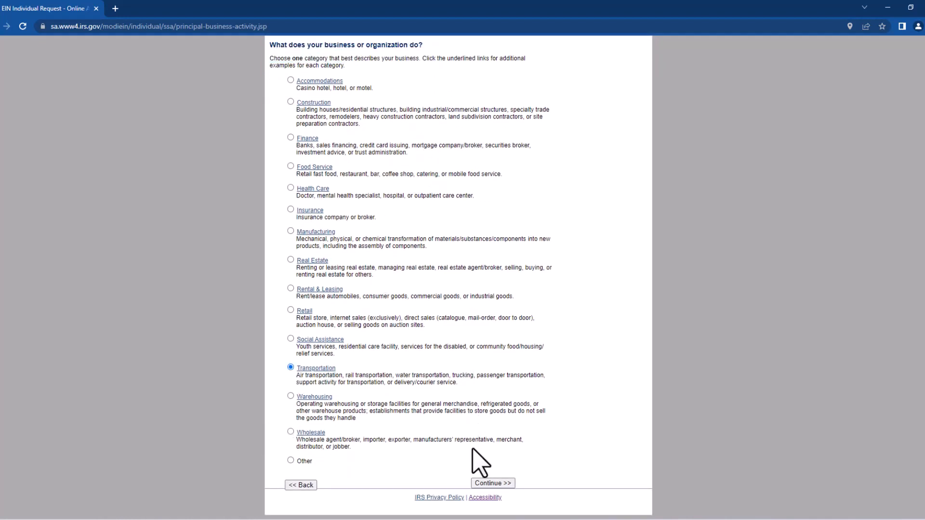
left_click(492, 483)
left_click(492, 484)
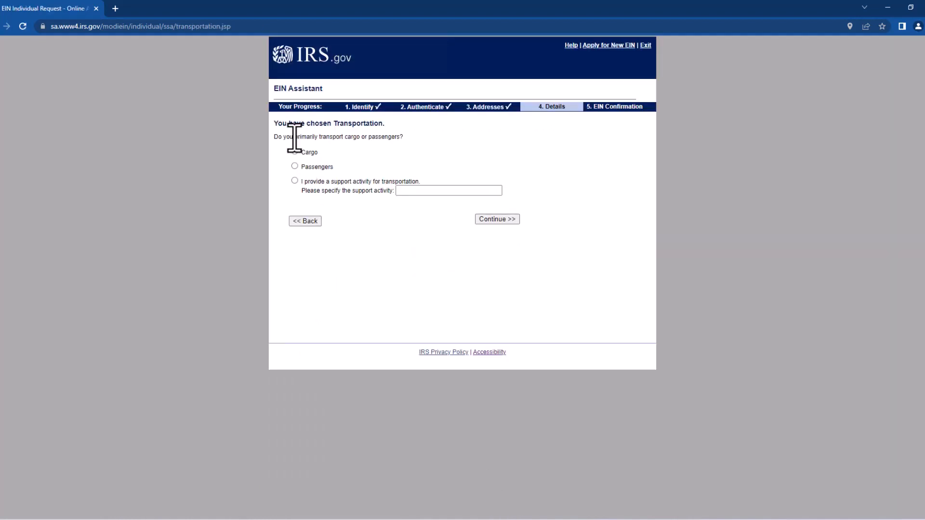
Specify that the business transports cargo, by trucking
left_click(294, 152)
left_click(500, 219)
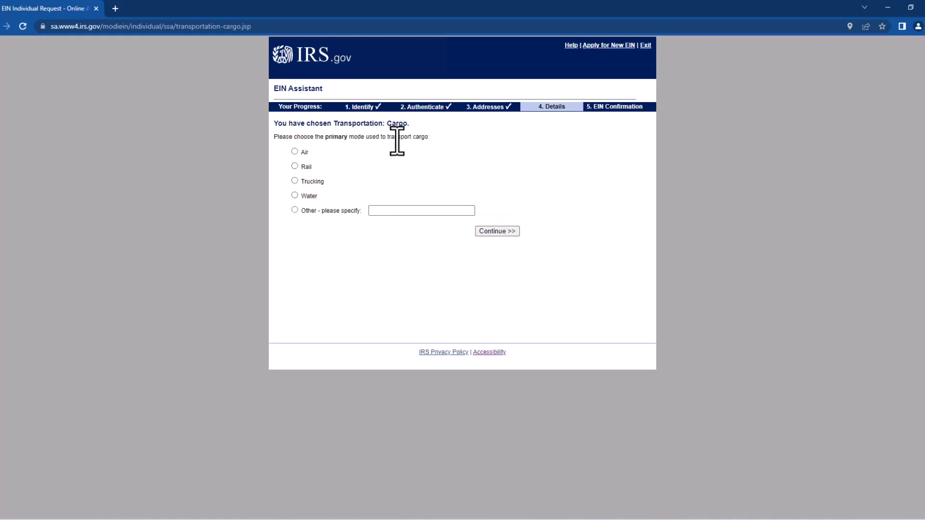
left_click(294, 181)
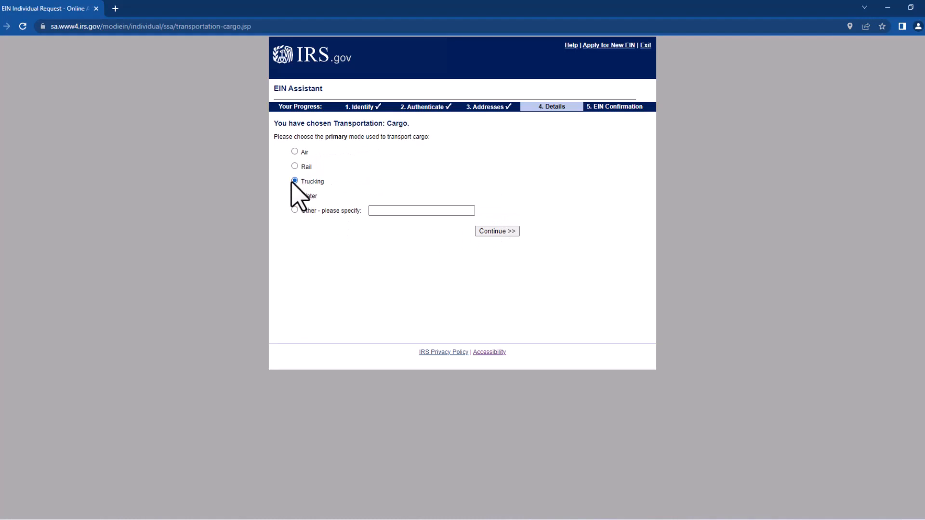
left_click(502, 233)
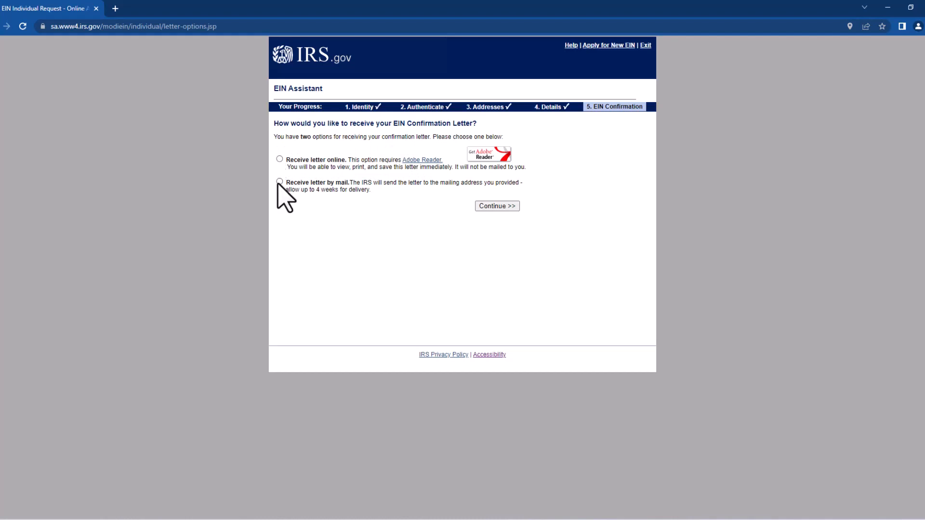
Choose online delivery of the confirmation letter, review the summary, and submit the application
left_click(279, 159)
left_click(504, 207)
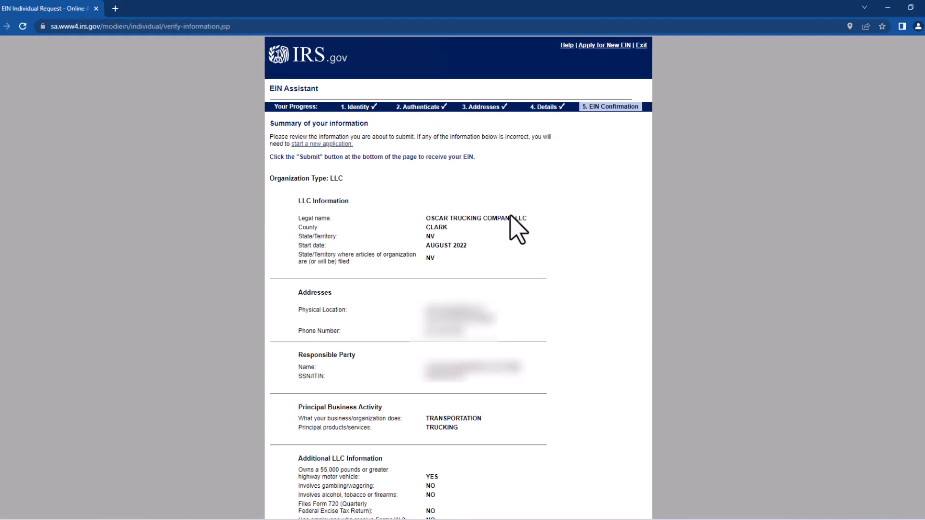
scroll(537, 243, "down", 2)
scroll(549, 257, "down", 2)
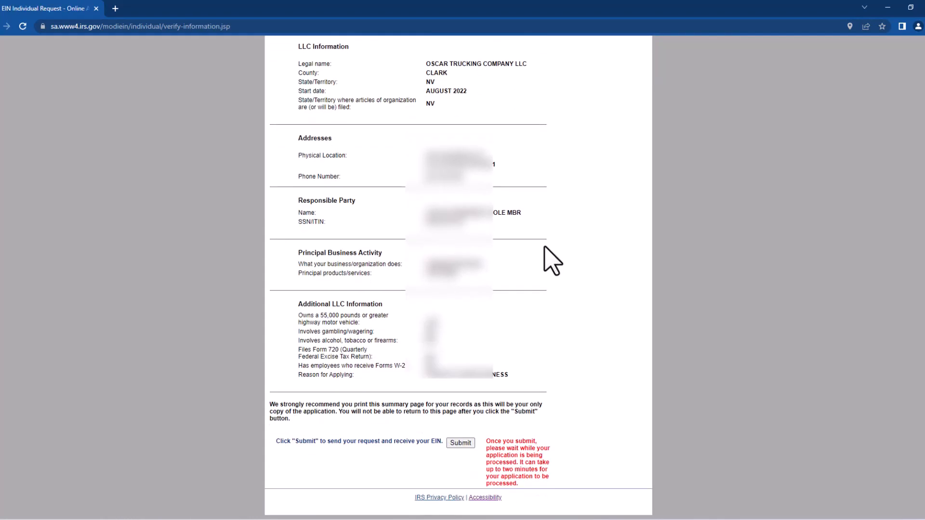
left_click(461, 444)
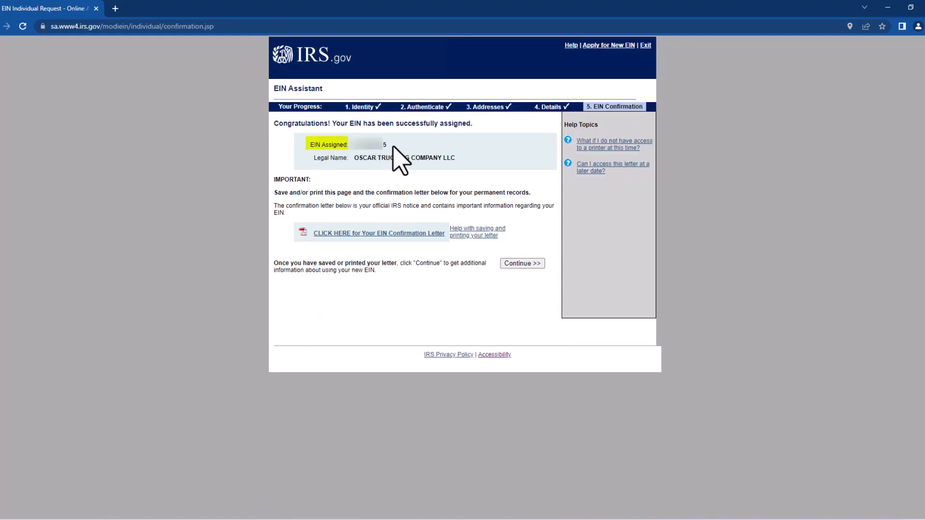
Highlight the newly assigned EIN and the LLC's legal name on the confirmation page
left_click_drag(394, 145, 356, 151)
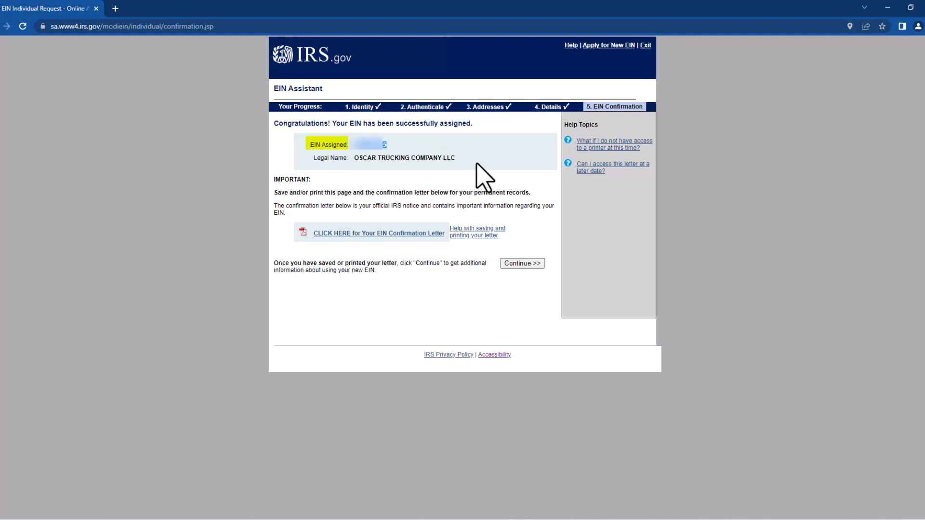
left_click_drag(463, 160, 346, 156)
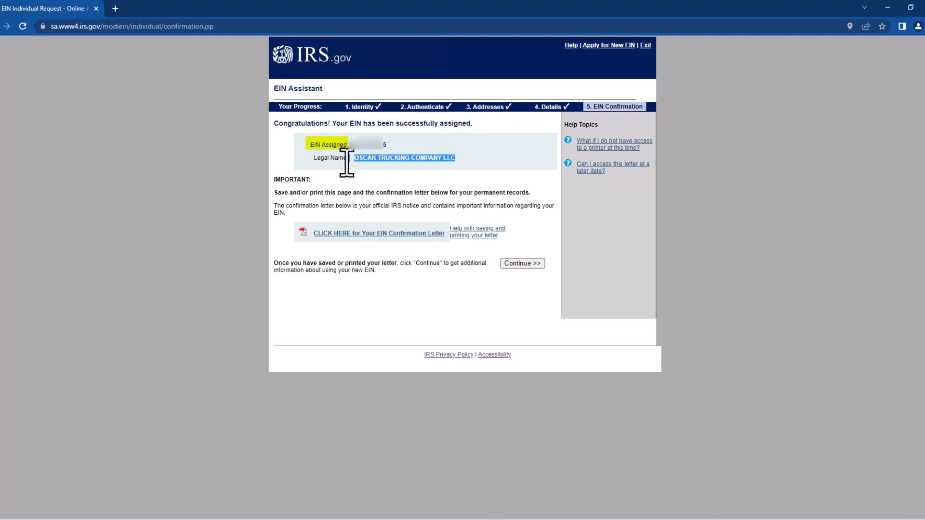
left_click(400, 235)
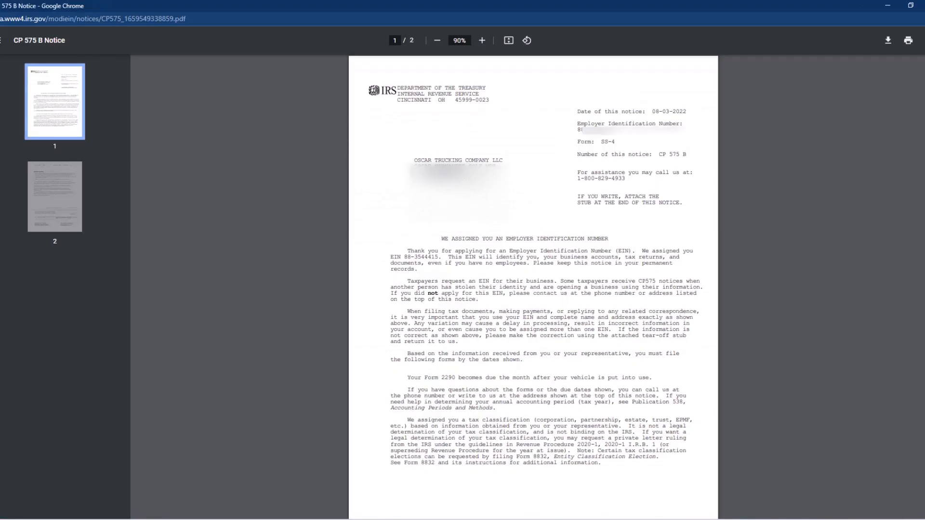
left_click_drag(413, 160, 509, 163)
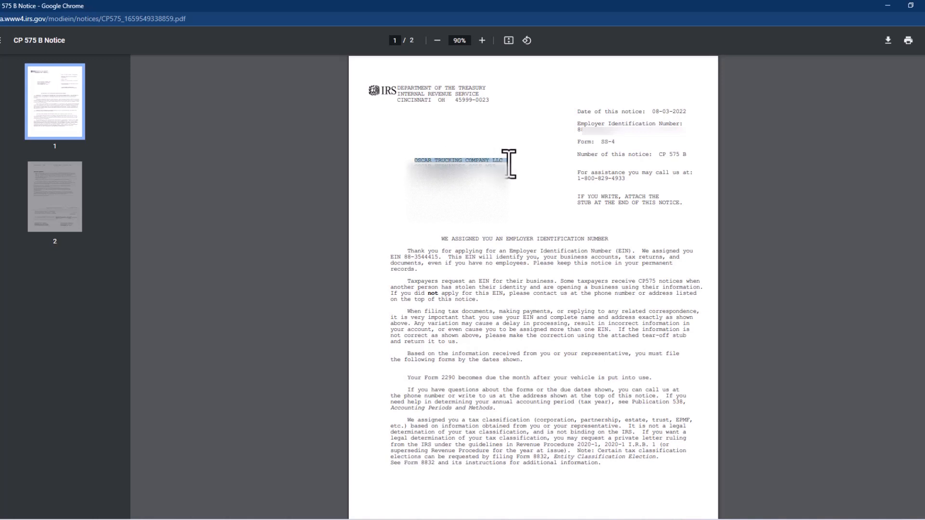
left_click_drag(409, 168, 492, 167)
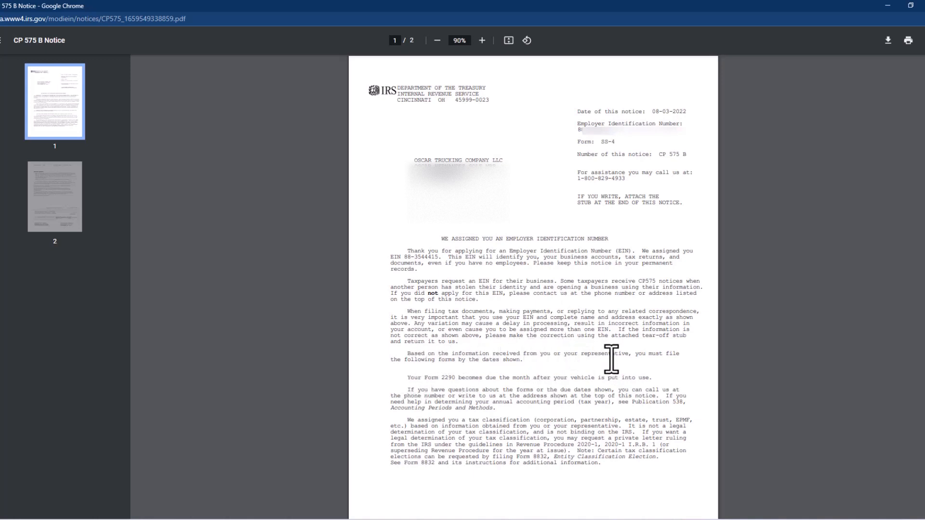
left_click_drag(423, 361, 504, 361)
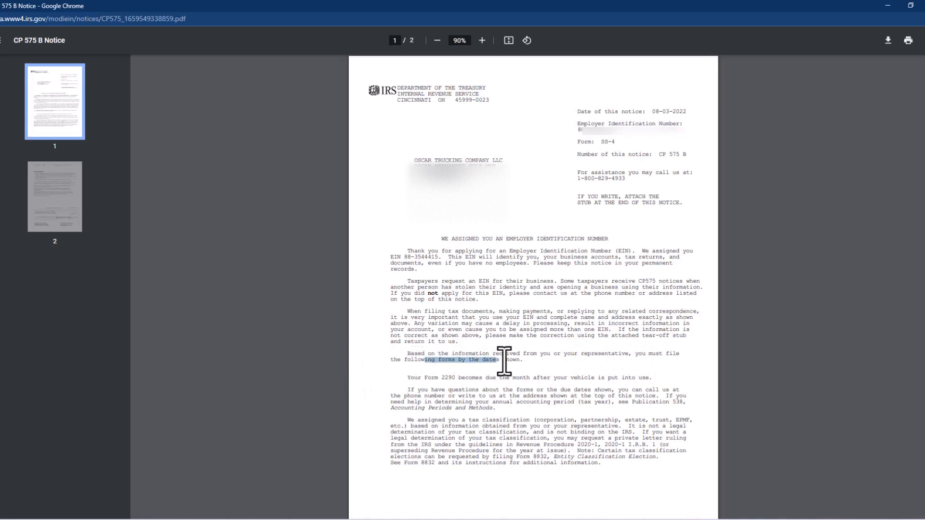
left_click(471, 384)
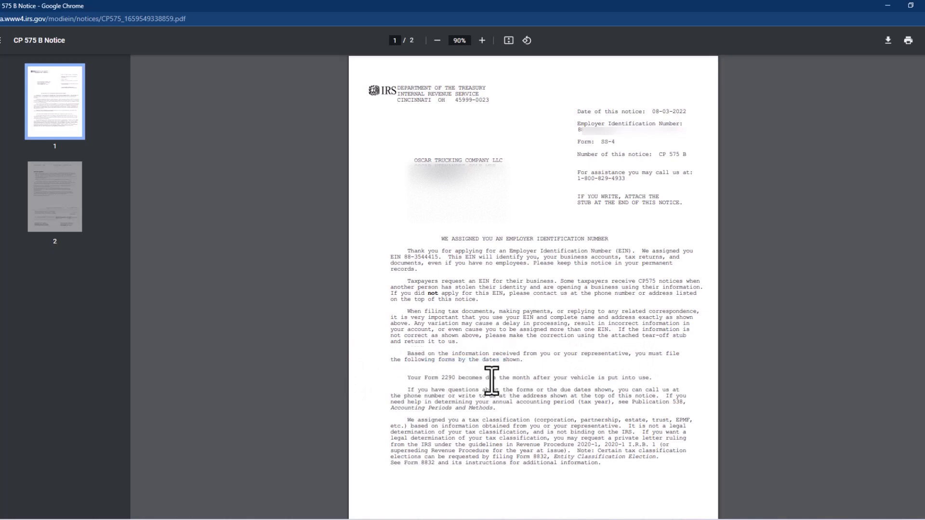
left_click_drag(504, 379, 653, 382)
left_click_drag(483, 383, 412, 379)
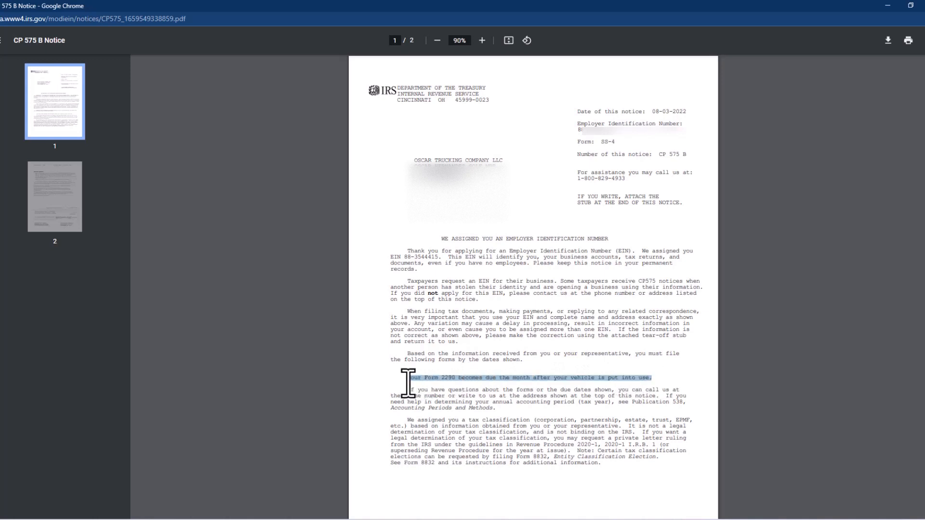
left_click(512, 383)
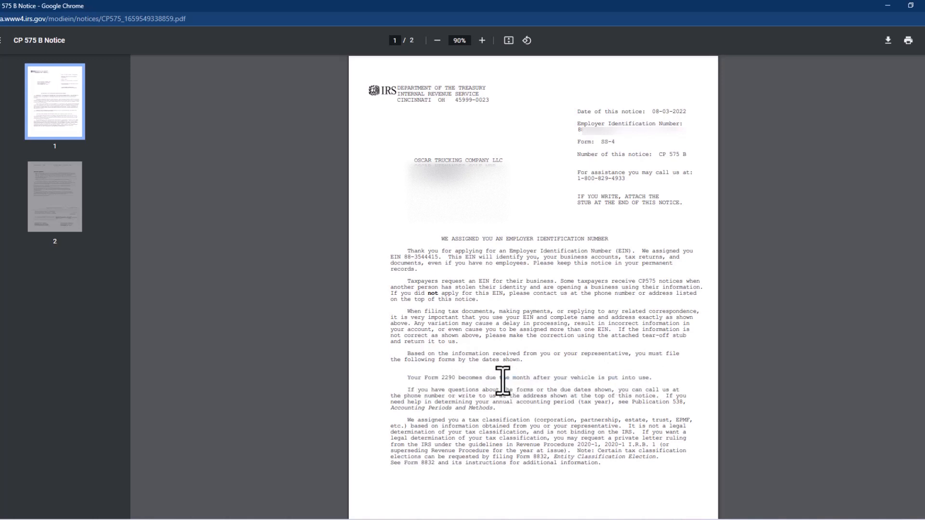
left_click_drag(410, 380, 656, 384)
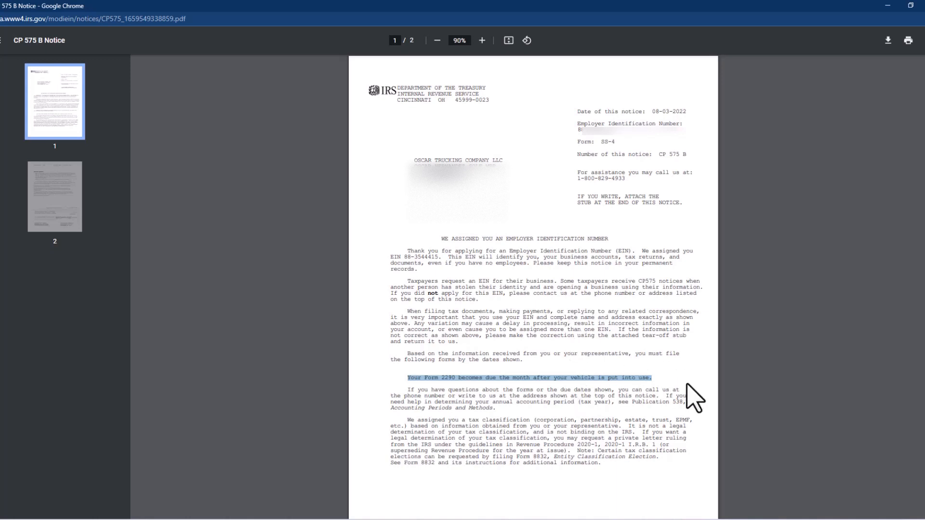
Clear and then re-highlight the Form 2290 sentence in the CP 575 notice
left_click(687, 386)
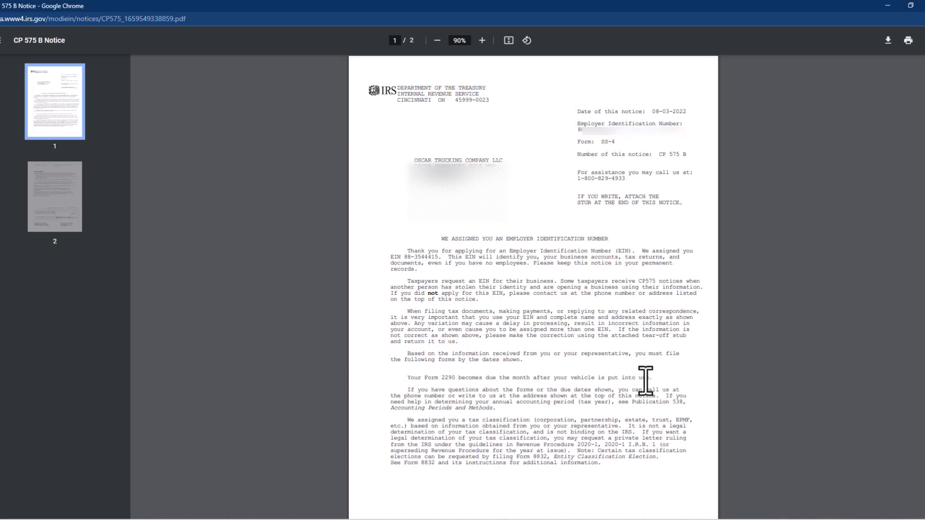
left_click_drag(656, 378, 406, 378)
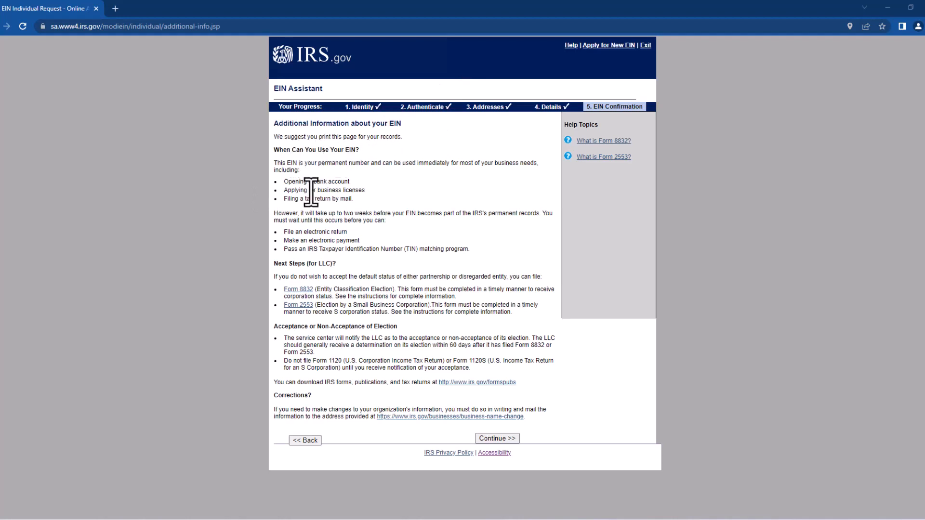
left_click_drag(292, 182, 362, 182)
left_click_drag(296, 190, 366, 190)
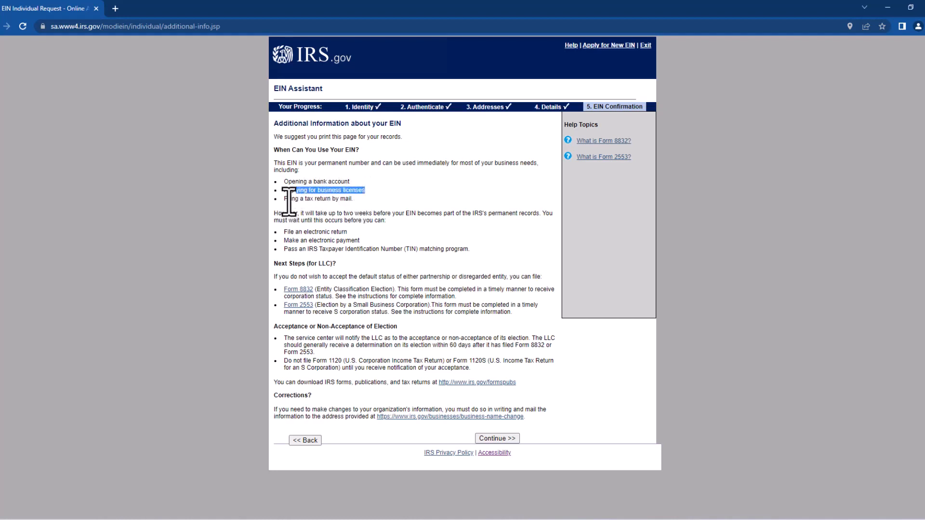
left_click_drag(287, 199, 355, 202)
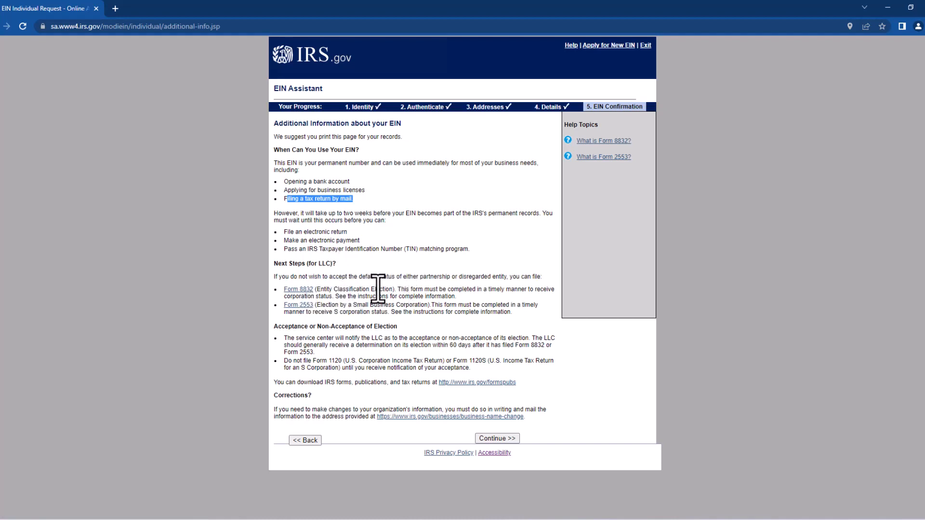
left_click(352, 290)
left_click_drag(347, 289, 479, 291)
left_click(464, 298)
left_click_drag(388, 305, 472, 305)
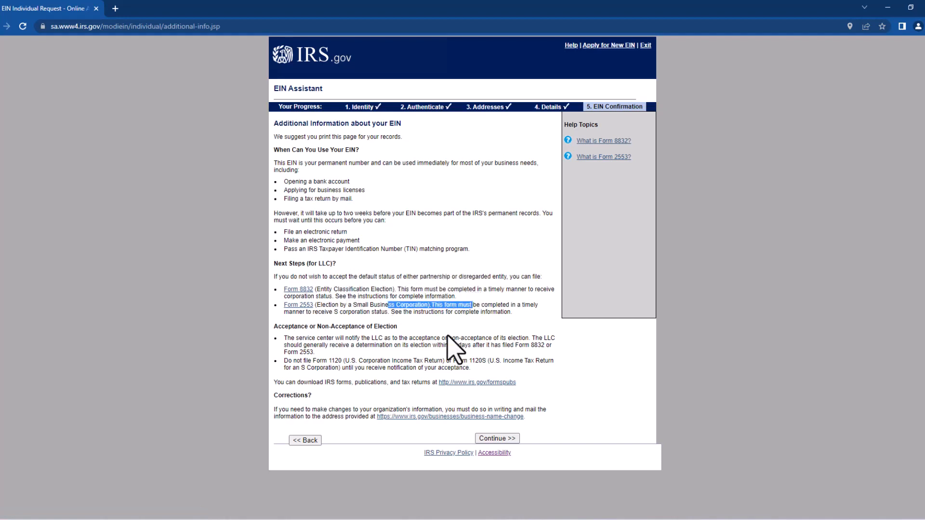